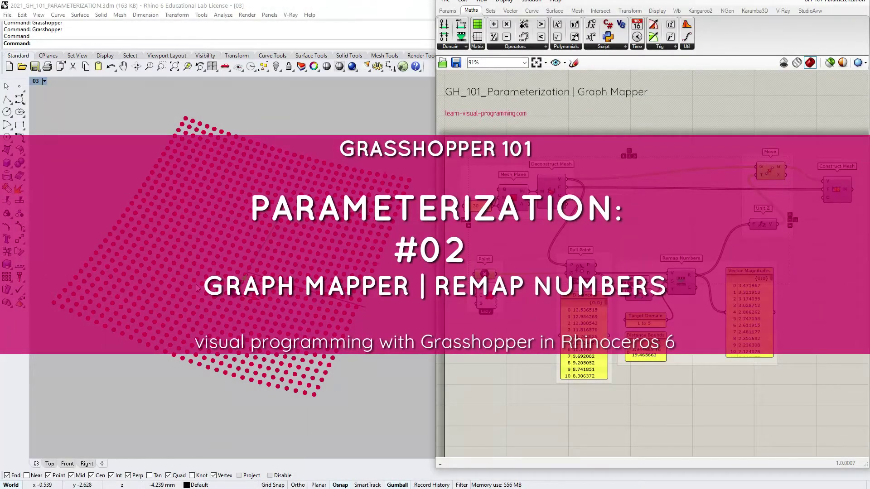
{"action": "left_click_drag", "start_coordinate": [244, 278], "coordinate": [264, 254]}
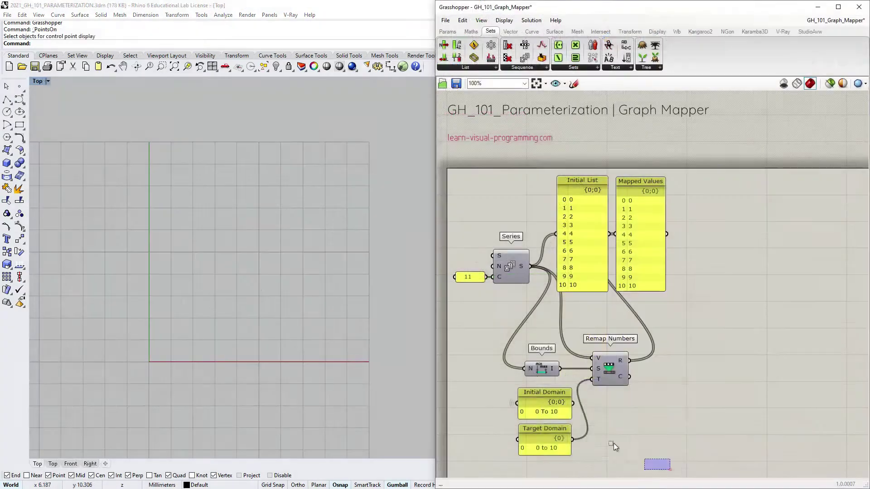
{"action": "left_click_drag", "start_coordinate": [614, 443], "coordinate": [505, 309]}
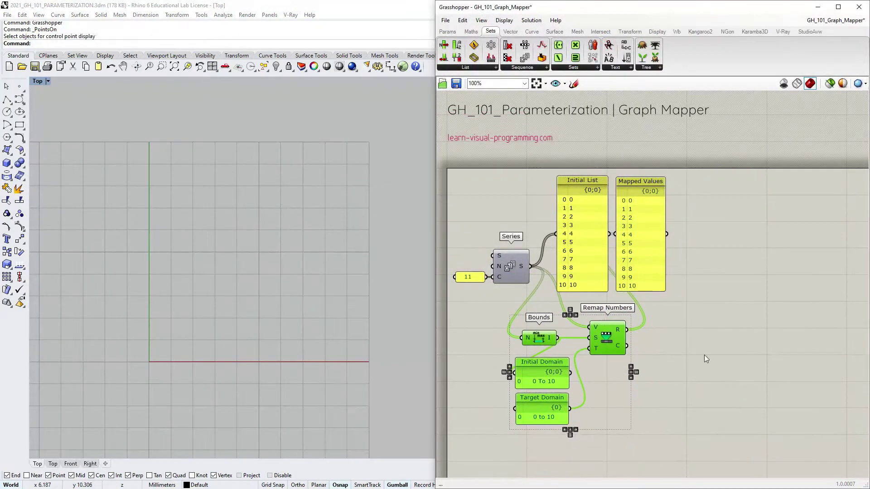
{"action": "left_click", "coordinate": [707, 397]}
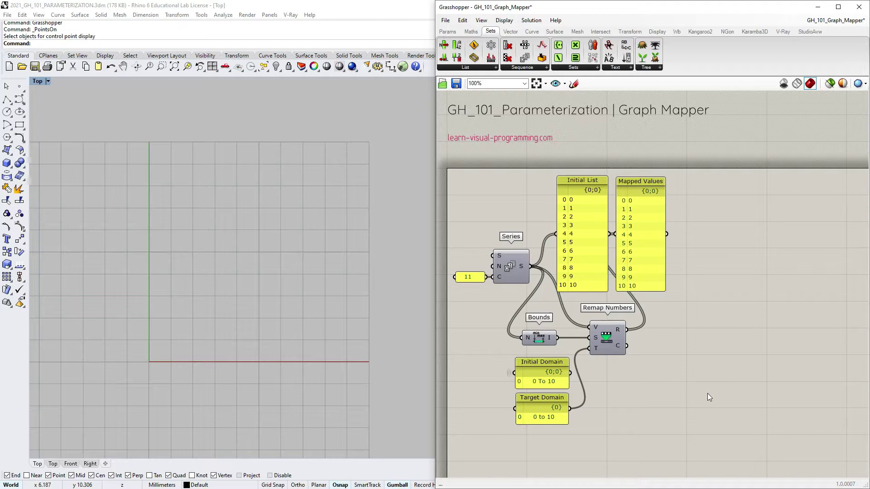
Add a Construct Point component, feeding the Series output into its X input and the remapped numbers into its Y input.
{"action": "left_click", "coordinate": [472, 32]}
{"action": "left_click", "coordinate": [511, 32]}
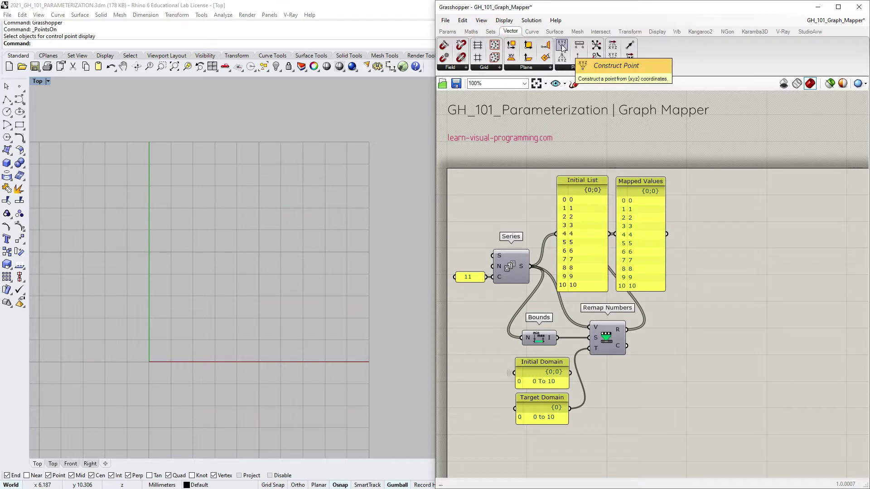
{"action": "left_click_drag", "start_coordinate": [562, 45], "coordinate": [735, 312]}
{"action": "left_click_drag", "start_coordinate": [589, 235], "coordinate": [607, 198]}
{"action": "left_click_drag", "start_coordinate": [732, 309], "coordinate": [729, 267]}
{"action": "left_click_drag", "start_coordinate": [530, 266], "coordinate": [735, 285]}
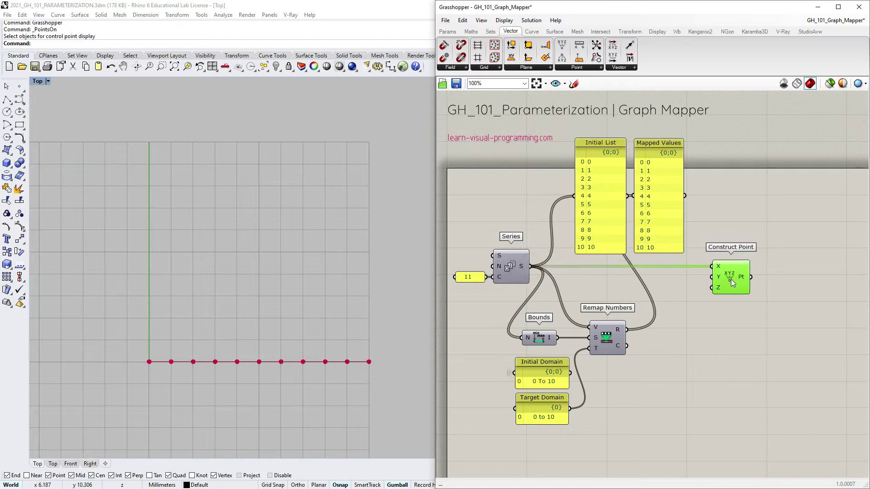
{"action": "left_click_drag", "start_coordinate": [627, 330], "coordinate": [711, 277]}
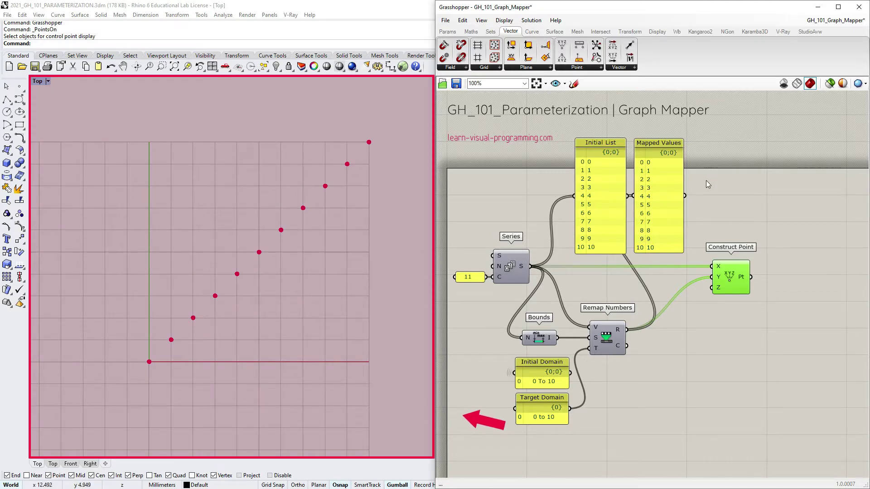
Change the Target Domain panel of the Remap Numbers component to 0 to 5.
{"action": "double_click", "coordinate": [543, 413]}
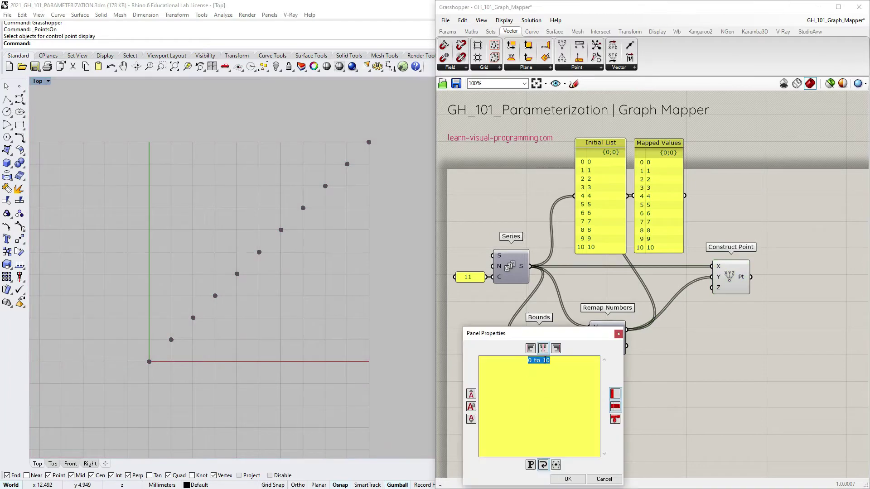
{"action": "type", "text": "0 to 5"}
{"action": "left_click", "coordinate": [568, 479]}
Try 0 to 1 as the range in the Target Domain panel.
{"action": "double_click", "coordinate": [543, 414]}
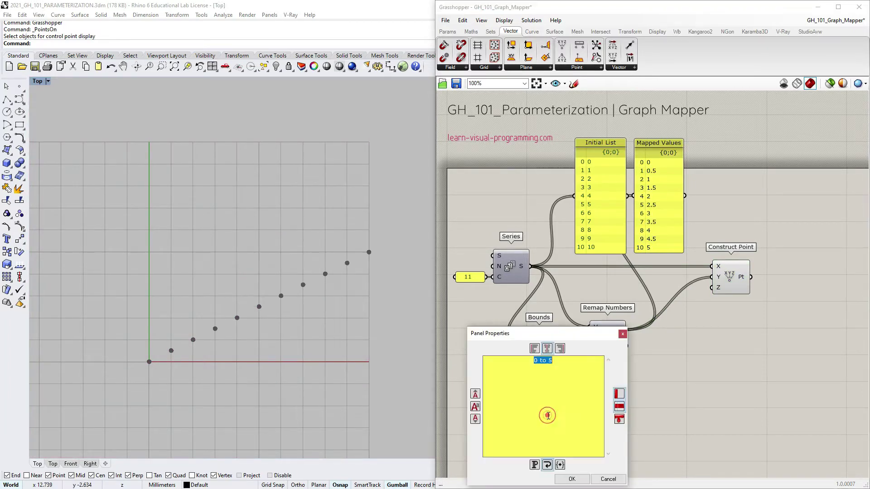
{"action": "left_click", "coordinate": [553, 359]}
{"action": "key", "text": "BackSpace"}
{"action": "type", "text": "1"}
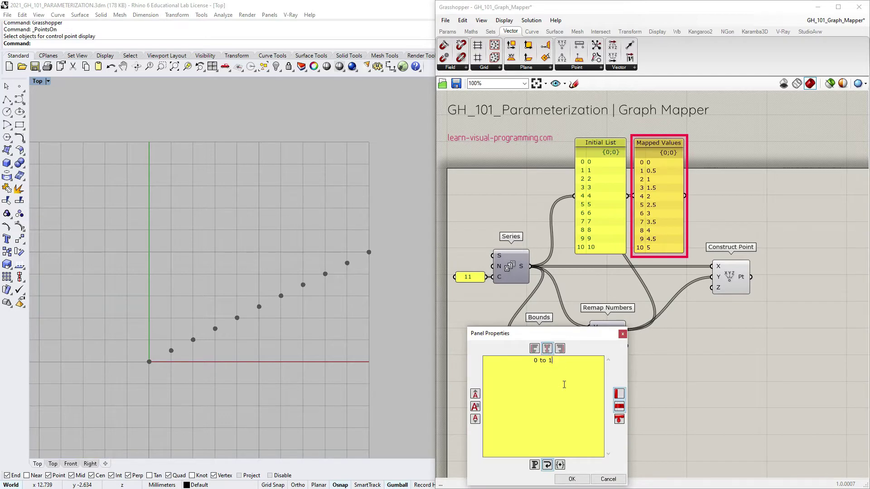
{"action": "left_click", "coordinate": [572, 480]}
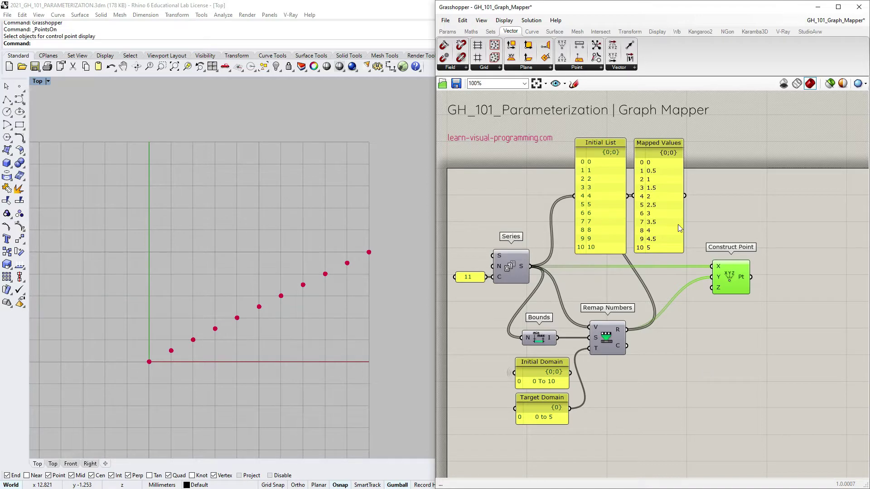
Add a Graph Mapper component to the canvas between Remap Numbers and Construct Point.
{"action": "left_click", "coordinate": [448, 31]}
{"action": "left_click", "coordinate": [603, 69]}
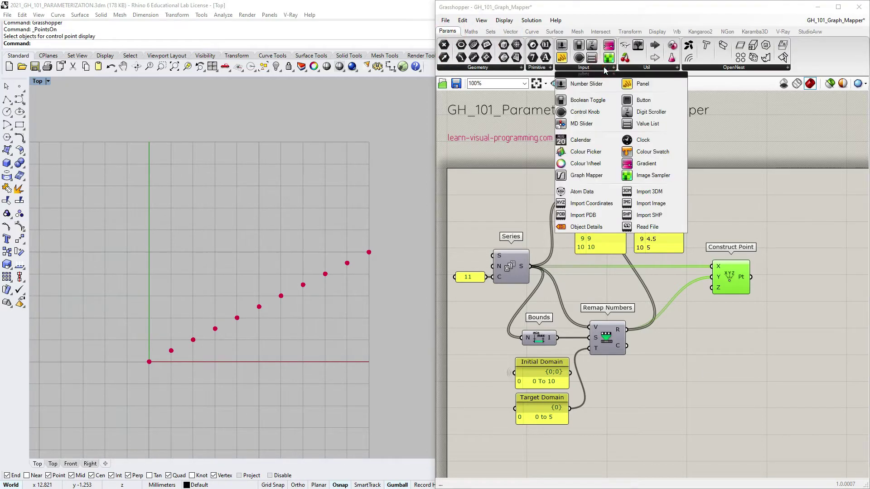
{"action": "left_click", "coordinate": [575, 176]}
{"action": "left_click", "coordinate": [693, 360]}
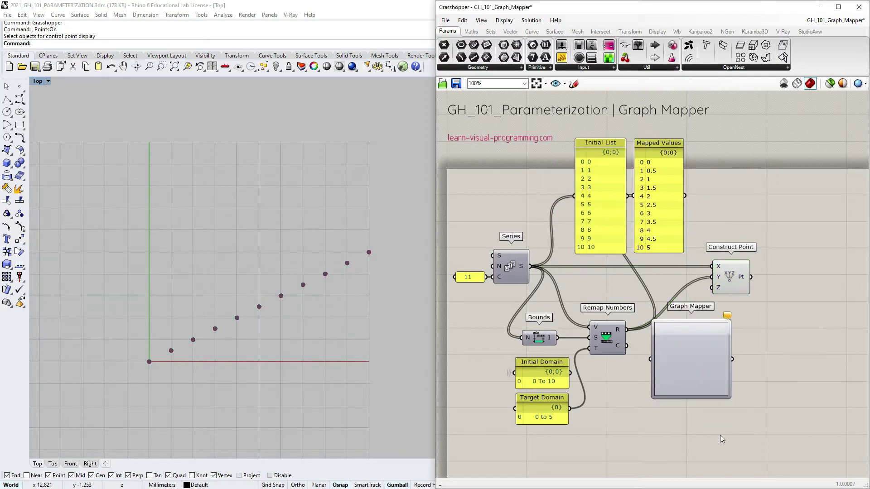
{"action": "right_click_drag", "start_coordinate": [729, 419], "coordinate": [663, 327]}
Set the Graph Mapper's graph type to Bezier.
{"action": "scroll", "coordinate": [616, 240], "scroll_direction": "up", "scroll_amount": 1}
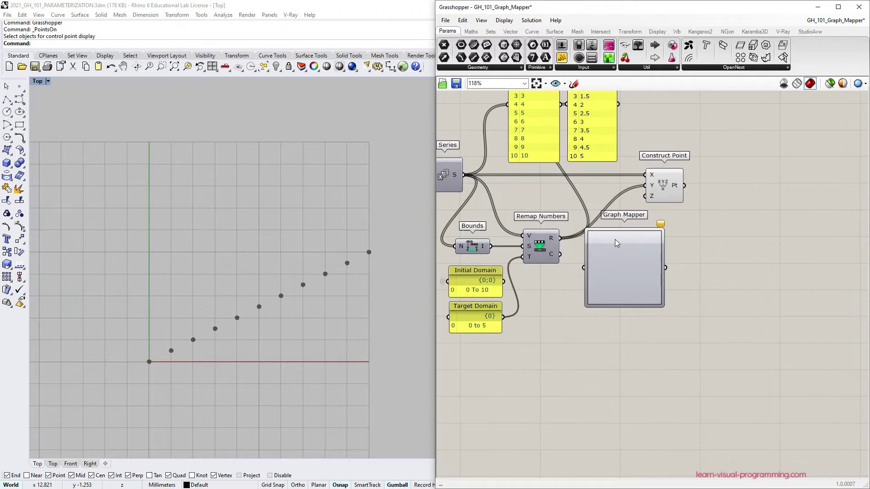
{"action": "scroll", "coordinate": [615, 239], "scroll_direction": "up", "scroll_amount": 5}
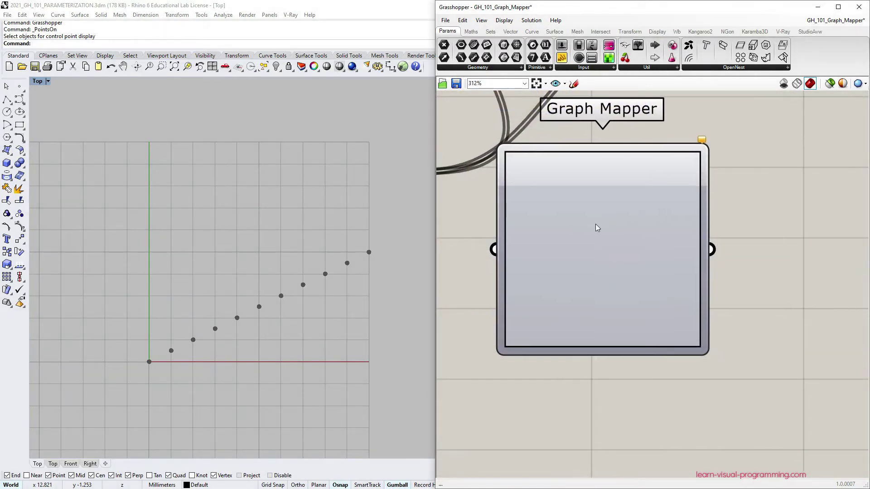
{"action": "right_click", "coordinate": [548, 180]}
{"action": "mouse_move", "coordinate": [570, 283]}
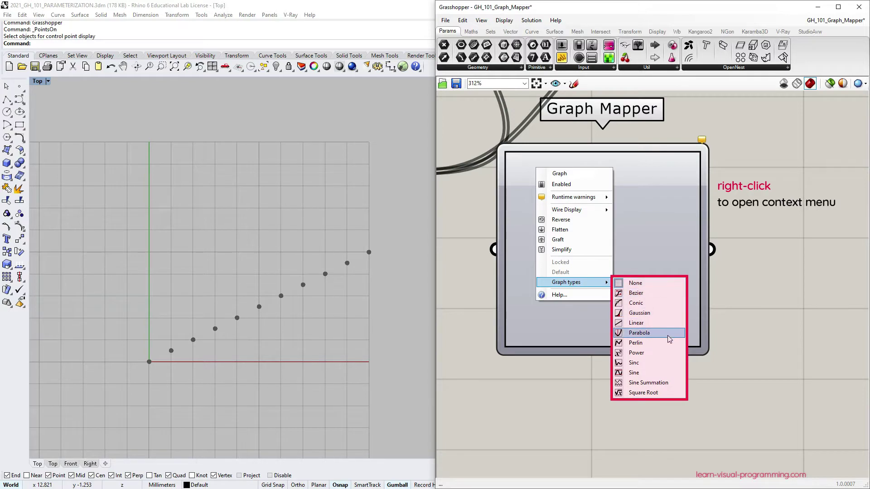
{"action": "left_click", "coordinate": [644, 295]}
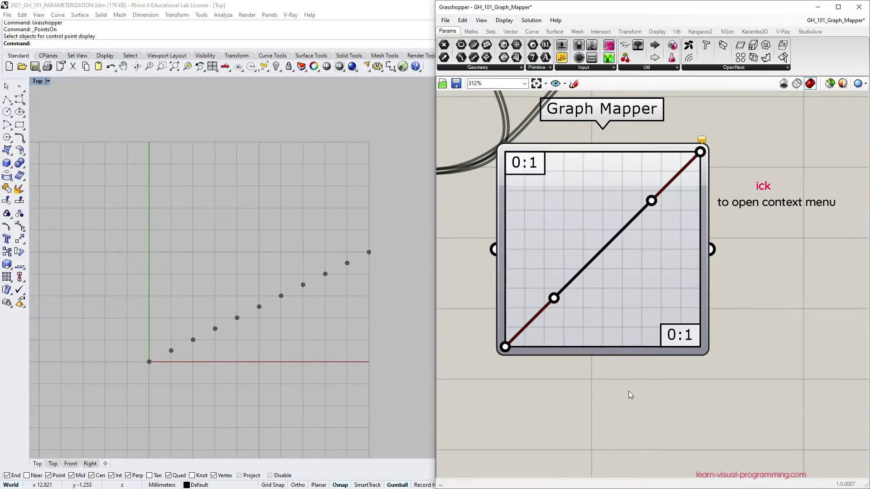
Connect the Remap Numbers result to the Graph Mapper and the Graph Mapper's output to Construct Point's Y input.
{"action": "mouse_move", "coordinate": [704, 142]}
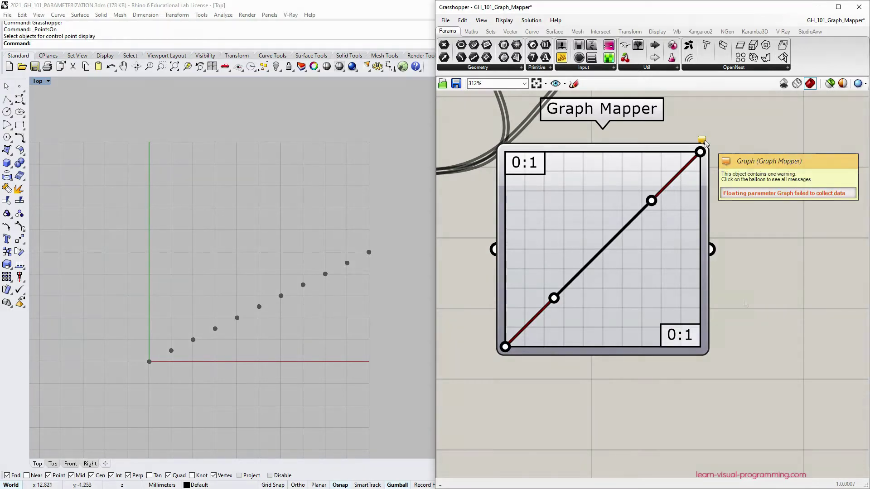
{"action": "scroll", "coordinate": [749, 304], "scroll_direction": "down", "scroll_amount": 5}
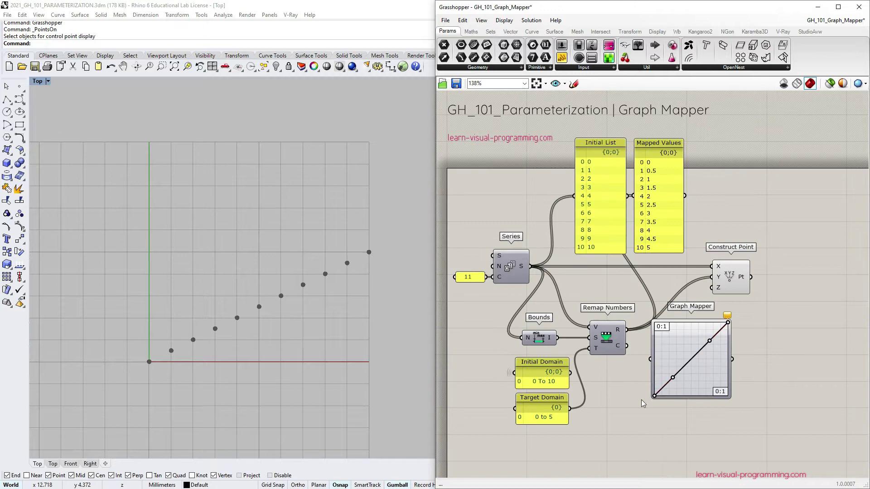
{"action": "left_click_drag", "start_coordinate": [628, 332], "coordinate": [650, 359]}
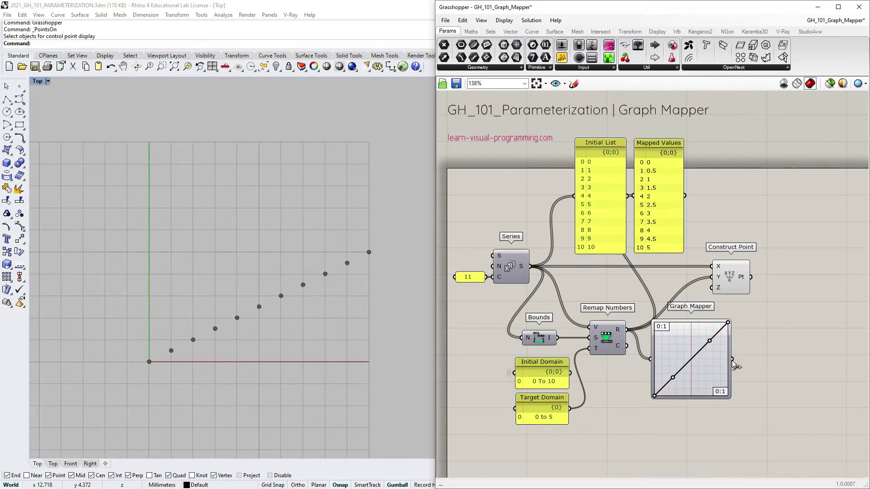
{"action": "left_click_drag", "start_coordinate": [732, 359], "coordinate": [727, 338]}
Normalize the remapping by changing the Target Domain panel to 0 to 1.
{"action": "scroll", "coordinate": [727, 338], "scroll_direction": "up", "scroll_amount": 2}
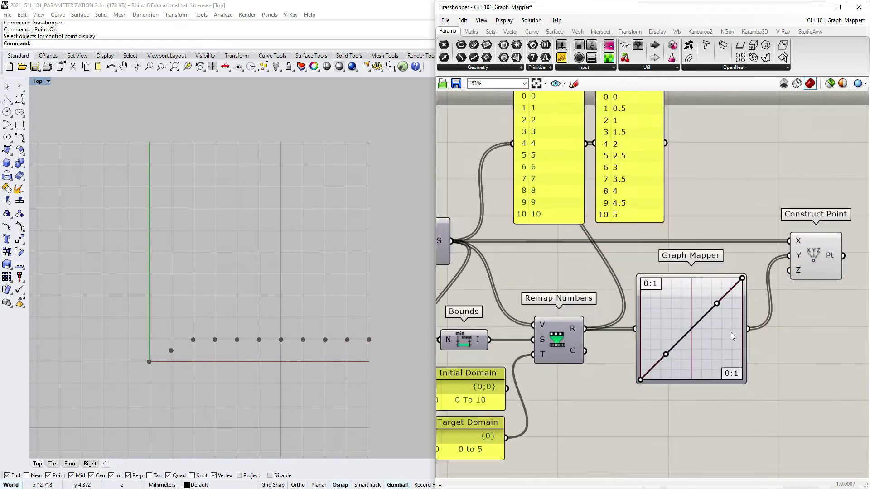
{"action": "scroll", "coordinate": [730, 336], "scroll_direction": "up", "scroll_amount": 1}
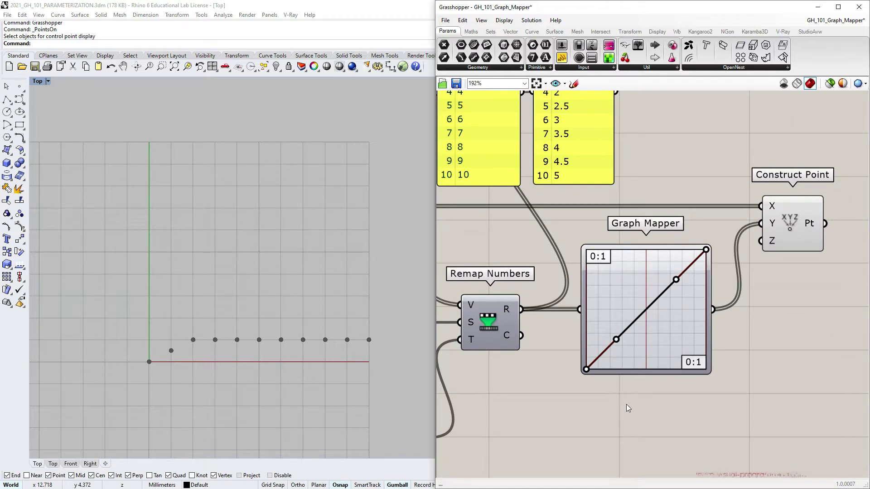
{"action": "right_click_drag", "start_coordinate": [618, 399], "coordinate": [665, 375]}
{"action": "scroll", "coordinate": [665, 376], "scroll_direction": "down", "scroll_amount": 2}
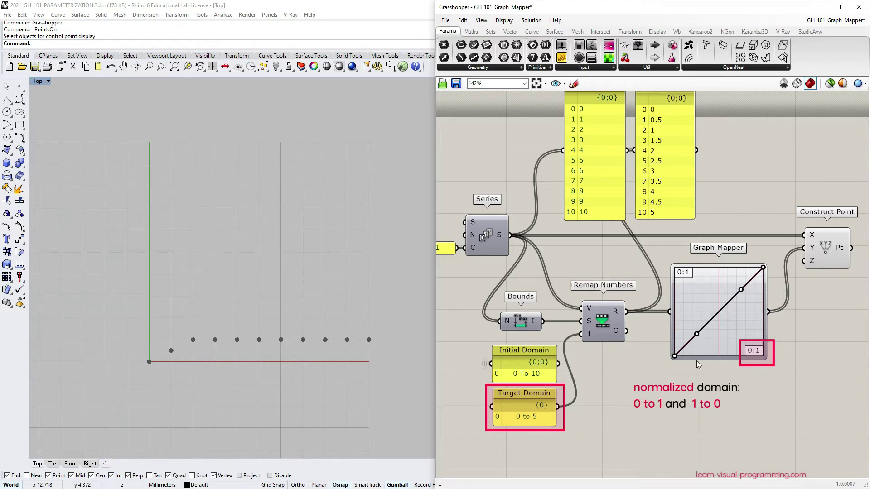
{"action": "left_click", "coordinate": [539, 420]}
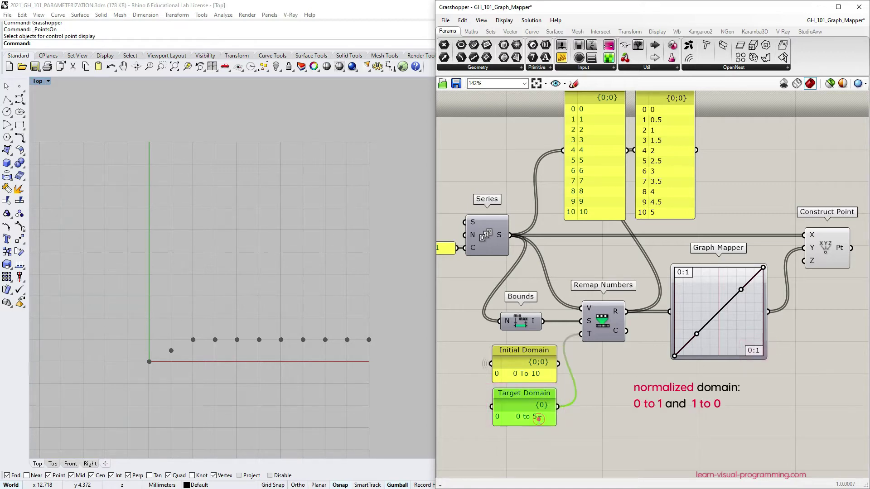
{"action": "double_click", "coordinate": [539, 420]}
{"action": "key", "text": "BackSpace"}
{"action": "type", "text": "1"}
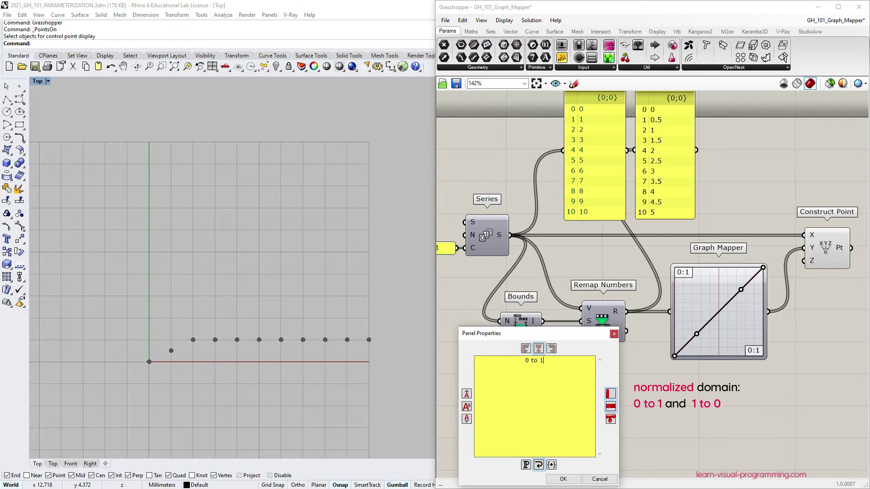
{"action": "left_click", "coordinate": [563, 479]}
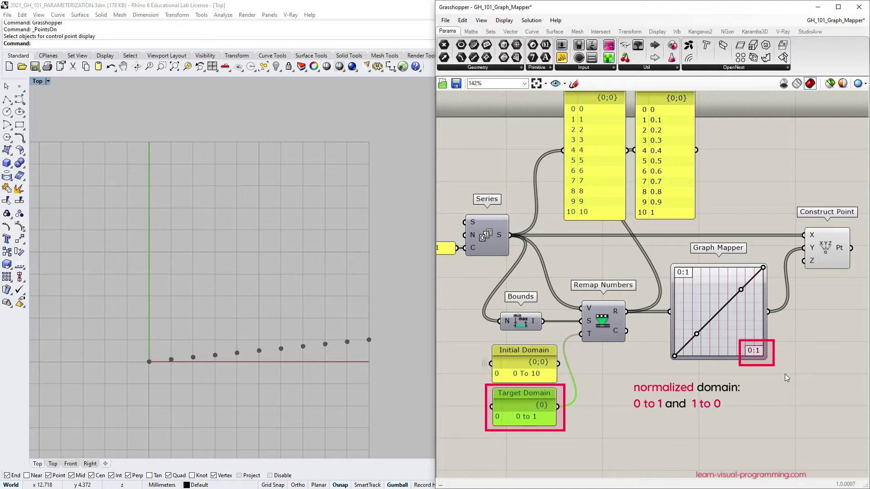
Reposition both handles of the Graph Mapper's Bezier graph to form an S-shaped curve, with Construct Point selected for preview.
{"action": "right_click_drag", "start_coordinate": [785, 373], "coordinate": [757, 372]}
{"action": "left_click_drag", "start_coordinate": [714, 288], "coordinate": [722, 361]}
{"action": "left_click", "coordinate": [794, 250]}
{"action": "left_click_drag", "start_coordinate": [670, 334], "coordinate": [685, 301]}
{"action": "mouse_move", "coordinate": [722, 356]}
{"action": "left_mouse_down"}
{"action": "mouse_move", "coordinate": [697, 276]}
{"action": "mouse_move", "coordinate": [700, 314]}
{"action": "mouse_move", "coordinate": [727, 352]}
{"action": "left_mouse_up"}
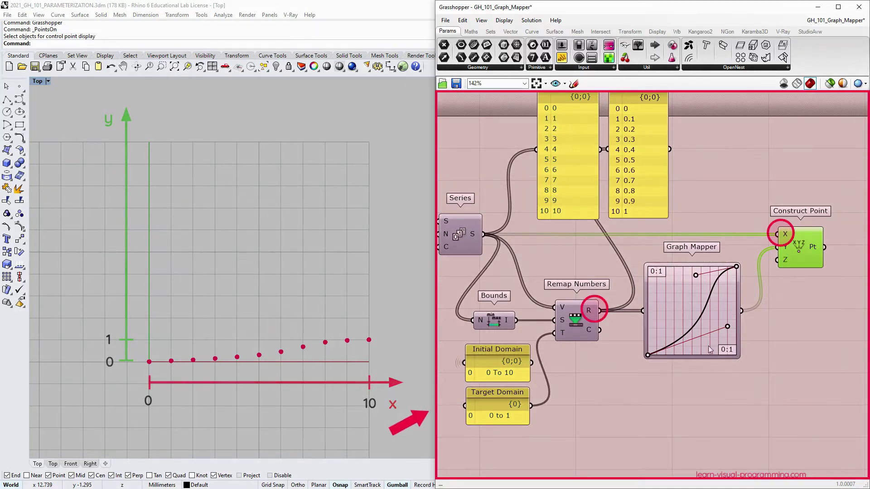
Feed the Remap Numbers result into Construct Point's X input in place of the Series and fine-tune both Bezier handles.
{"action": "left_click_drag", "start_coordinate": [710, 350], "coordinate": [709, 401]}
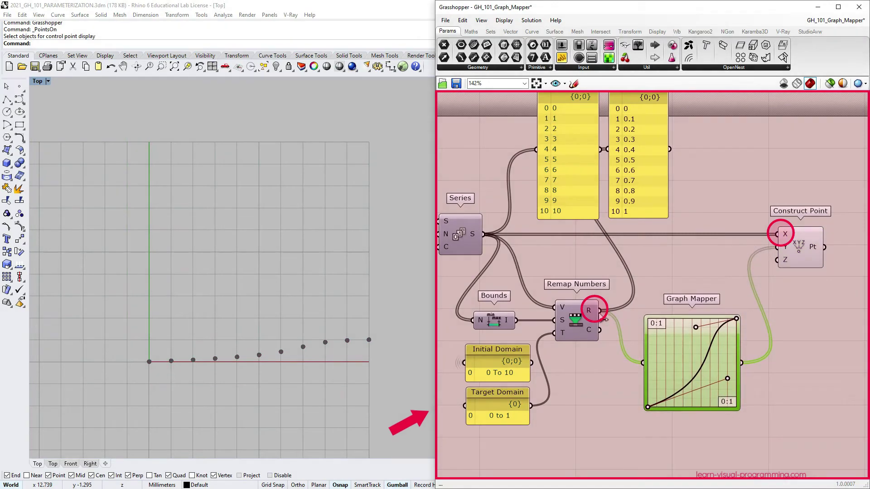
{"action": "left_click_drag", "start_coordinate": [601, 310], "coordinate": [779, 234]}
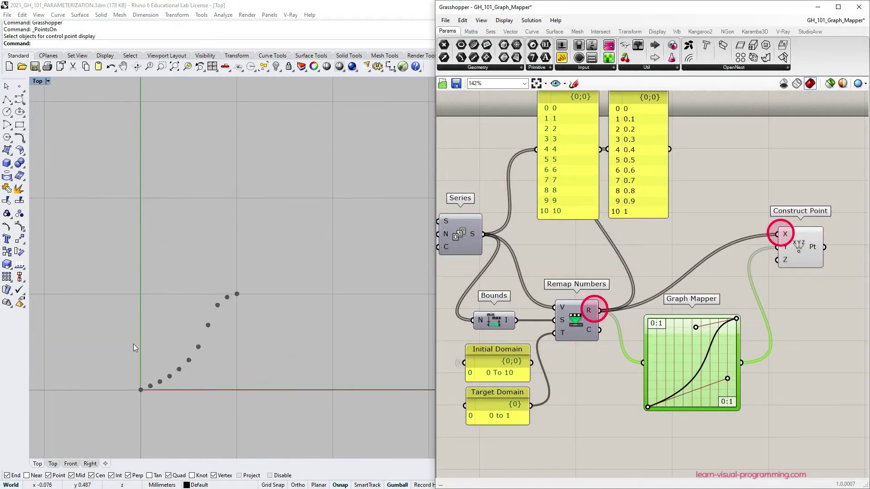
{"action": "left_click", "coordinate": [796, 252]}
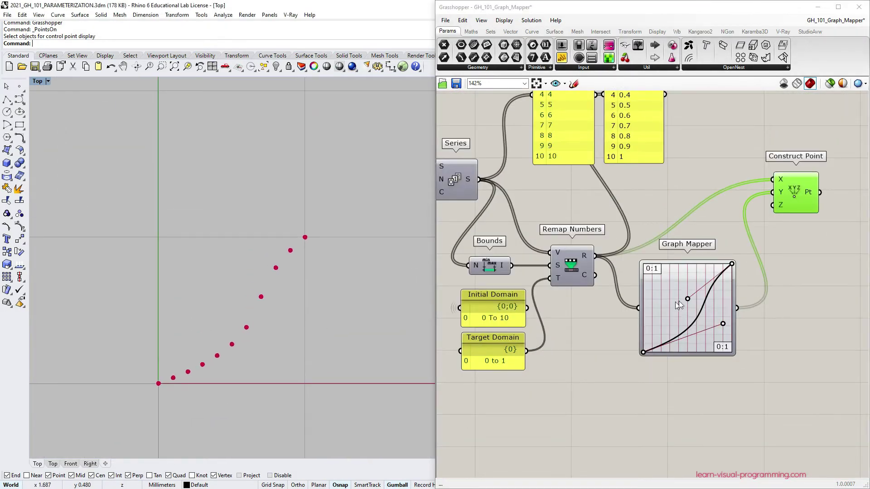
{"action": "left_click_drag", "start_coordinate": [691, 297], "coordinate": [684, 274]}
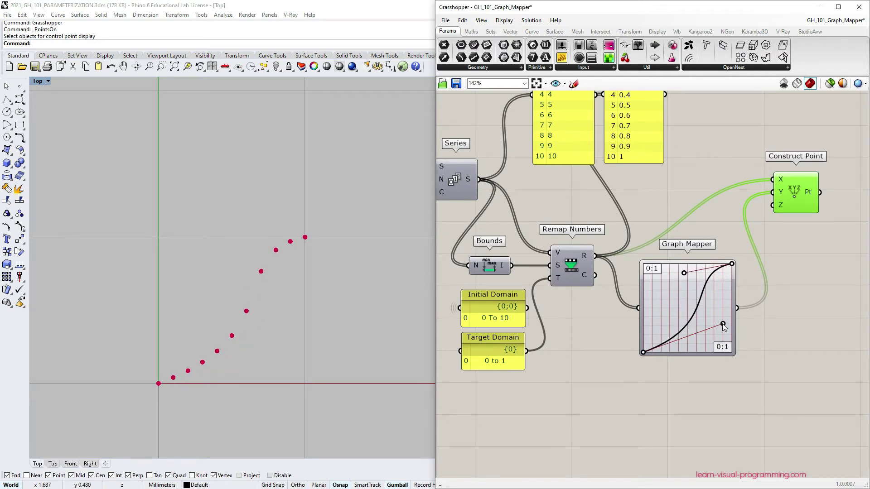
{"action": "mouse_move", "coordinate": [723, 324]}
{"action": "left_mouse_down"}
{"action": "mouse_move", "coordinate": [728, 346]}
{"action": "mouse_move", "coordinate": [727, 331]}
{"action": "left_mouse_up"}
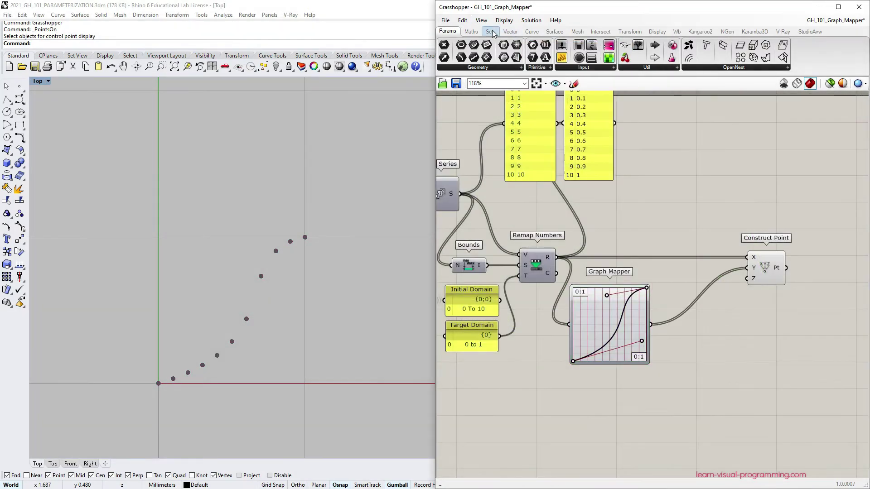
Add a Multiplication component after the Graph Mapper and a number slider with the value 5 below it.
{"action": "left_click", "coordinate": [470, 32]}
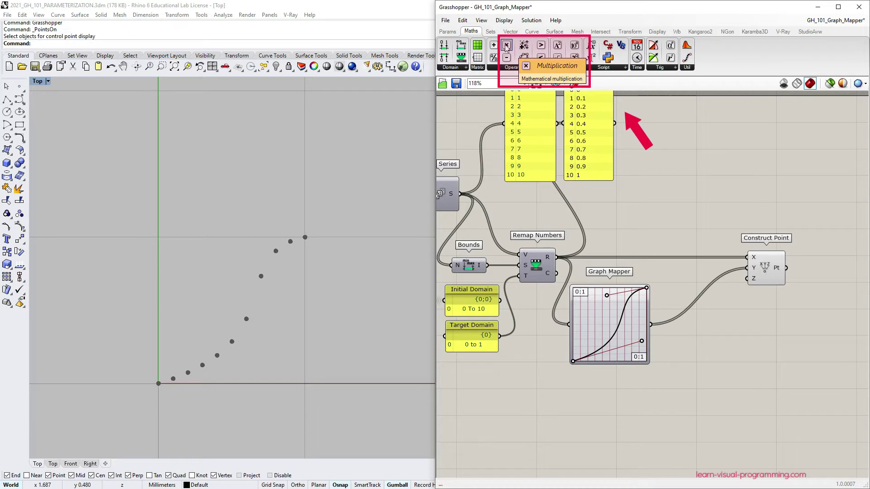
{"action": "mouse_move", "coordinate": [506, 48]}
{"action": "left_mouse_down"}
{"action": "mouse_move", "coordinate": [738, 287]}
{"action": "mouse_move", "coordinate": [731, 319]}
{"action": "left_mouse_up"}
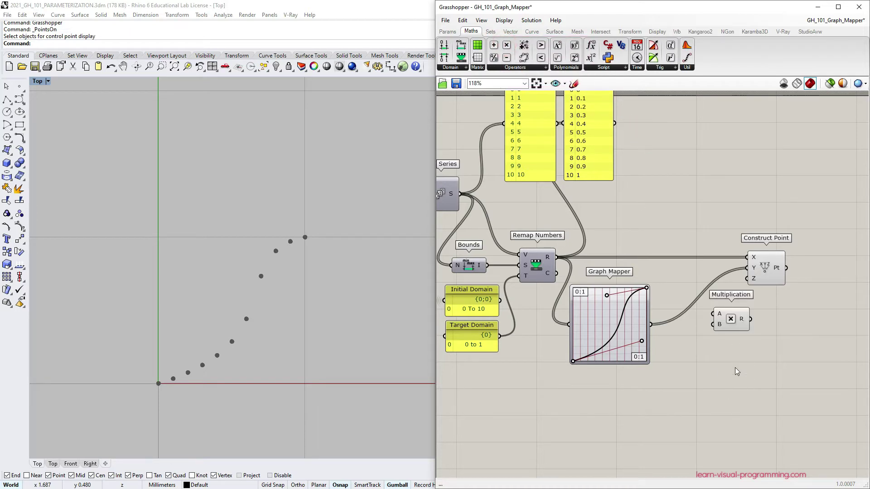
{"action": "double_click", "coordinate": [724, 357]}
{"action": "type", "text": "5"}
{"action": "key", "text": "Return"}
Multiply the Graph Mapper's output by the slider value, feed the product into Construct Point's Y, and preview the points.
{"action": "left_click_drag", "start_coordinate": [770, 356], "coordinate": [712, 325]}
{"action": "left_click_drag", "start_coordinate": [648, 324], "coordinate": [747, 268]}
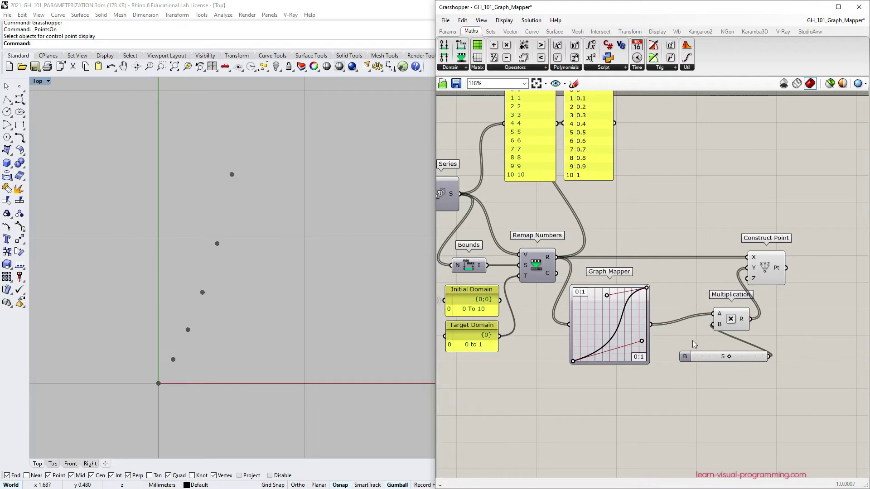
{"action": "right_click_drag", "start_coordinate": [347, 284], "coordinate": [330, 295]}
{"action": "left_click", "coordinate": [767, 269]}
{"action": "scroll", "coordinate": [208, 352], "scroll_direction": "down", "scroll_amount": 16}
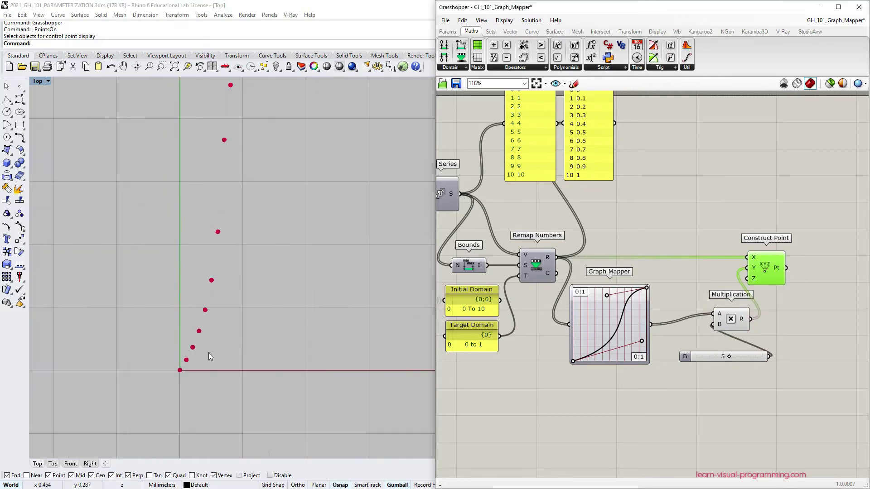
Set the Multiplication factor slider to 2 and compare the resulting point curve.
{"action": "scroll", "coordinate": [214, 317], "scroll_direction": "up", "scroll_amount": 4}
{"action": "right_click_drag", "start_coordinate": [617, 232], "coordinate": [657, 234]}
{"action": "left_click_drag", "start_coordinate": [769, 359], "coordinate": [740, 359]}
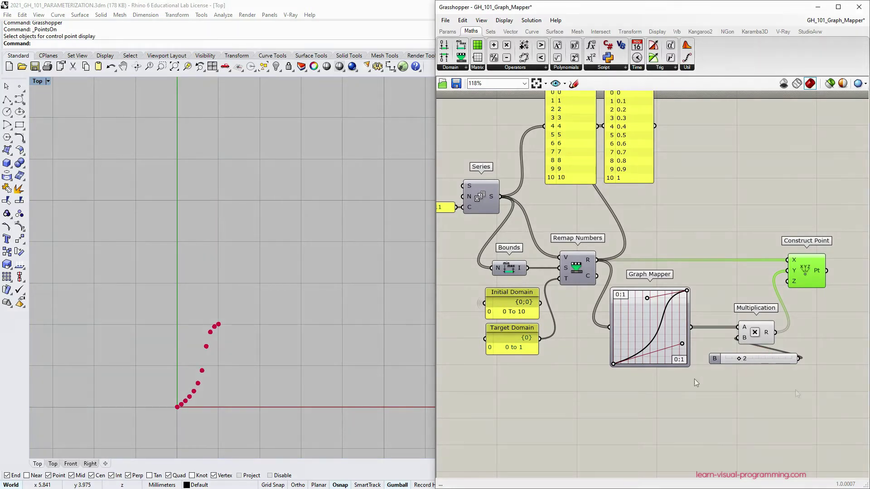
Group the Graph Mapper, Multiplication and slider below the other components, and place a copy of the Graph Mapper above the group.
{"action": "left_click_drag", "start_coordinate": [796, 390], "coordinate": [678, 401]}
{"action": "middle_click", "coordinate": [648, 321]}
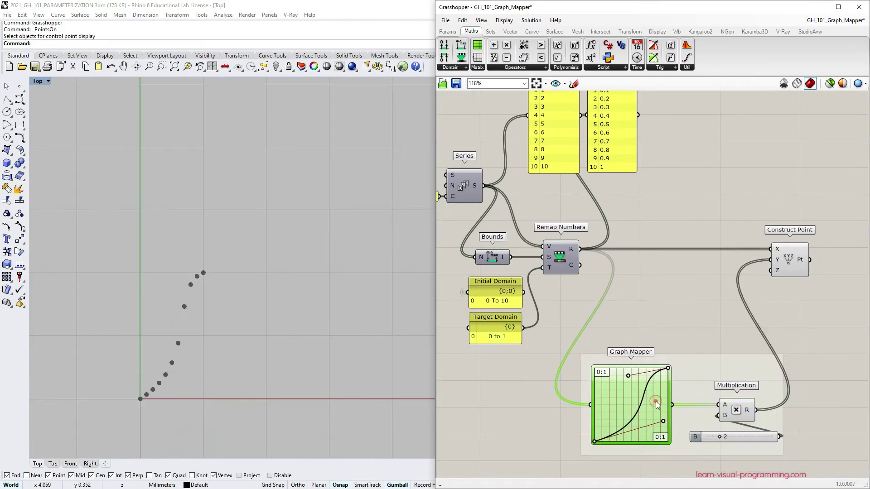
{"action": "key", "text": "ctrl+v"}
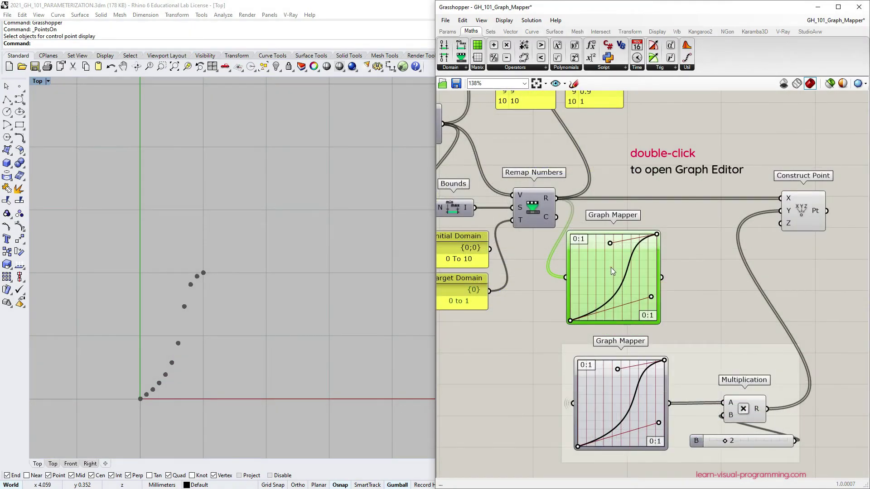
Set the copied Graph Mapper's upper Y limit to 5 in its Graph Editor.
{"action": "double_click", "coordinate": [613, 272]}
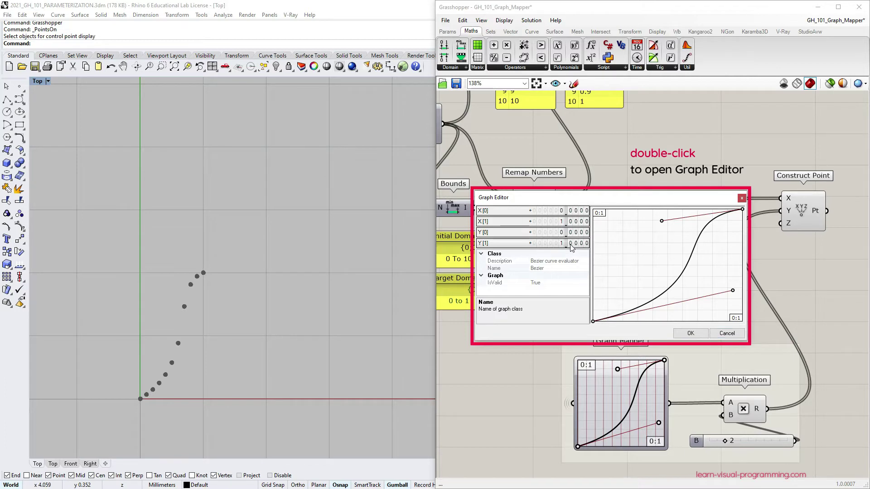
{"action": "double_click", "coordinate": [527, 244]}
{"action": "type", "text": "5"}
{"action": "key", "text": "Return"}
{"action": "left_click", "coordinate": [690, 333]}
Alternate Construct Point's Y input between the 0:5 Graph Mapper and the Multiplication result with factor 5, ending on the Graph Mapper.
{"action": "left_click_drag", "start_coordinate": [662, 278], "coordinate": [775, 217]}
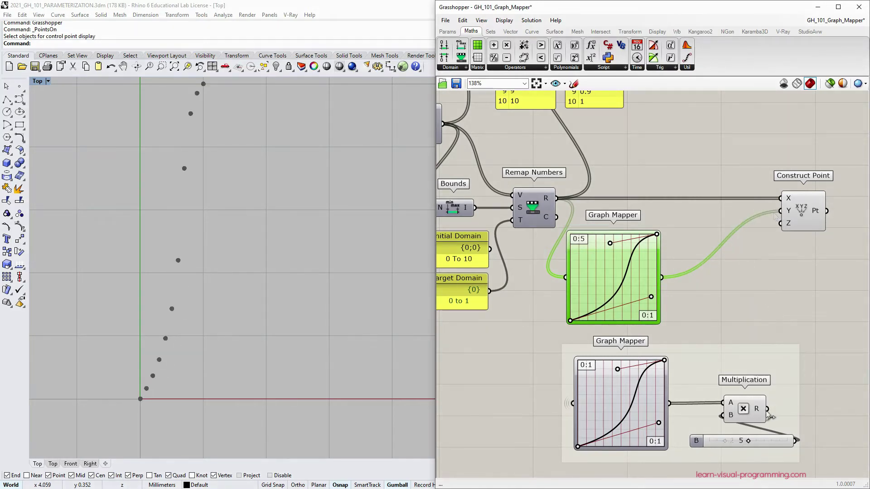
{"action": "left_click_drag", "start_coordinate": [767, 409], "coordinate": [778, 213]}
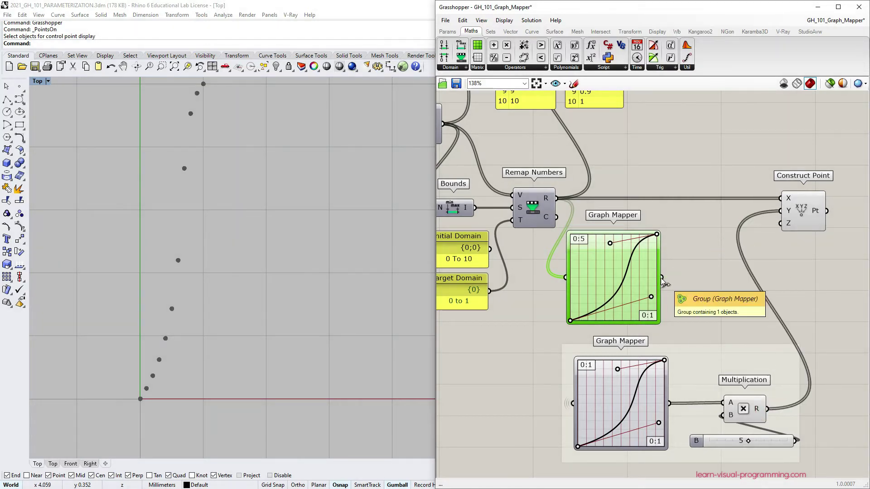
{"action": "left_click_drag", "start_coordinate": [662, 278], "coordinate": [778, 212]}
{"action": "right_click_drag", "start_coordinate": [307, 244], "coordinate": [293, 268]}
{"action": "scroll", "coordinate": [293, 268], "scroll_direction": "down", "scroll_amount": 2}
{"action": "right_click_drag", "start_coordinate": [230, 329], "coordinate": [198, 345]}
{"action": "left_click_drag", "start_coordinate": [767, 409], "coordinate": [778, 213]}
{"action": "left_click_drag", "start_coordinate": [662, 278], "coordinate": [778, 212]}
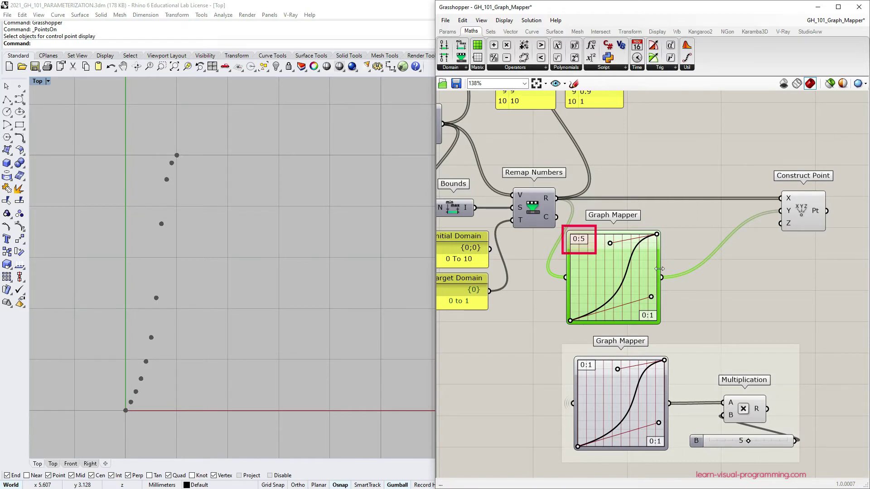
Narrow the 0:5 Graph Mapper and set its input wire display to Hidden.
{"action": "left_click_drag", "start_coordinate": [654, 264], "coordinate": [611, 259]}
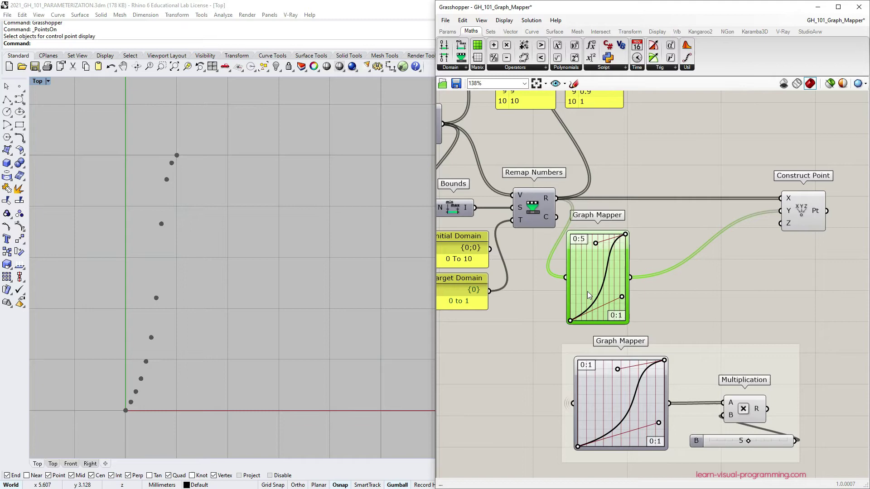
{"action": "right_click", "coordinate": [591, 271]}
{"action": "mouse_move", "coordinate": [625, 298]}
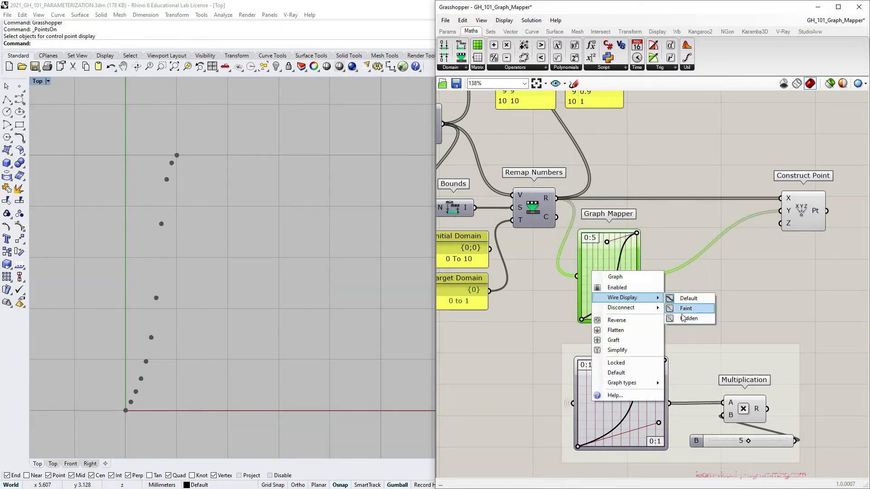
{"action": "left_click", "coordinate": [696, 312]}
Compact the lower group by narrowing its Graph Mapper and moving the Multiplication and slider closer to it.
{"action": "scroll", "coordinate": [703, 283], "scroll_direction": "down", "scroll_amount": 3}
{"action": "left_click_drag", "start_coordinate": [607, 361], "coordinate": [601, 355]}
{"action": "left_click_drag", "start_coordinate": [673, 355], "coordinate": [581, 365]}
{"action": "left_click", "coordinate": [602, 387]}
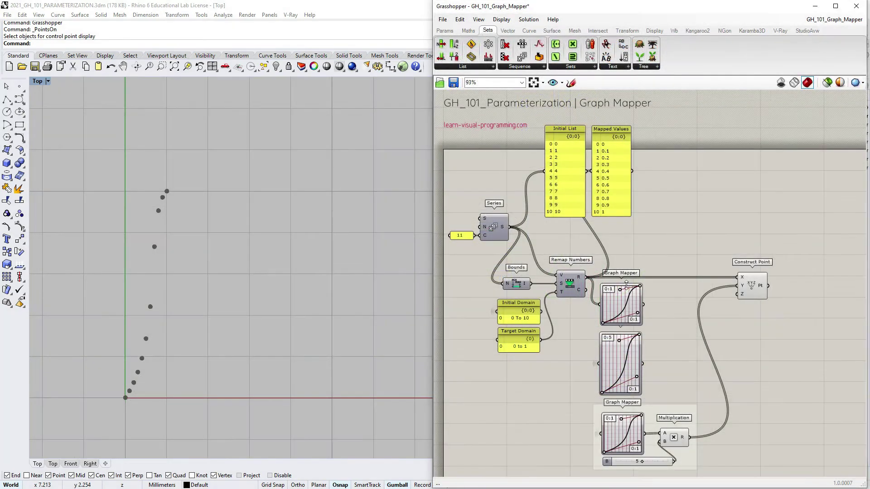
Place a second Remap Numbers component beside the upper 0:1 Graph Mapper and feed the mapper's output into its value input.
{"action": "left_click", "coordinate": [468, 30]}
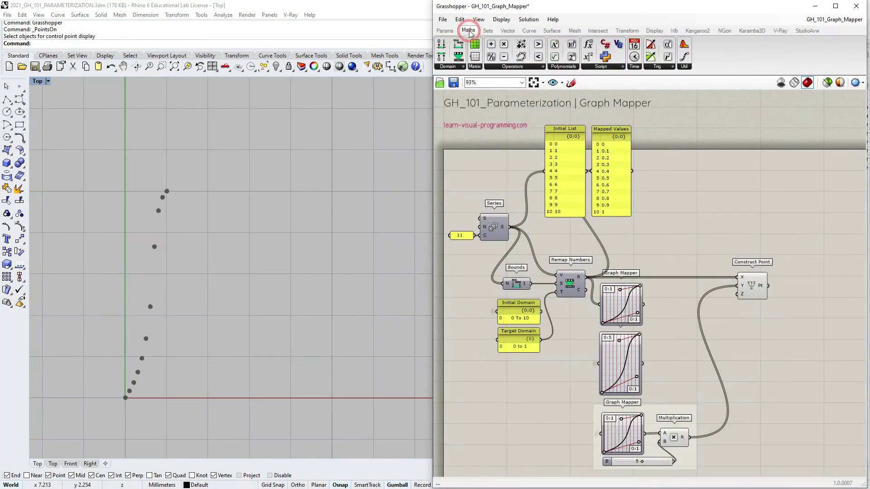
{"action": "left_click_drag", "start_coordinate": [458, 56], "coordinate": [684, 301]}
{"action": "left_click", "coordinate": [675, 299]}
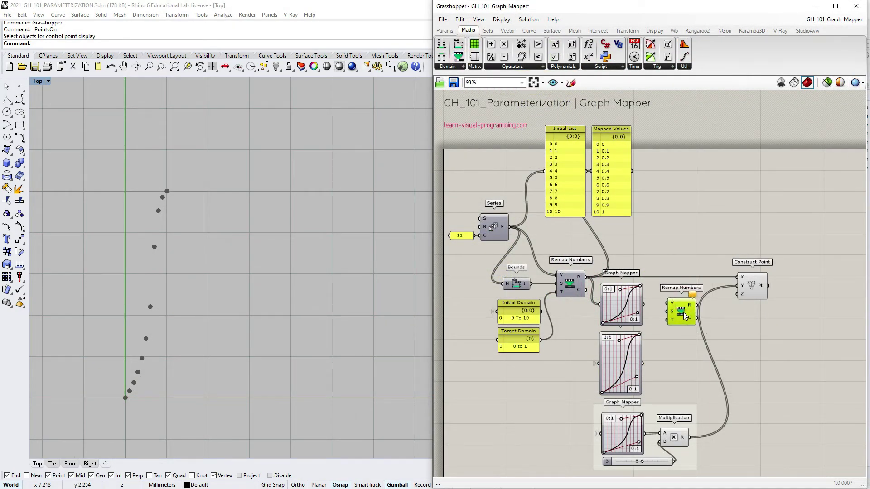
{"action": "scroll", "coordinate": [672, 310], "scroll_direction": "up", "scroll_amount": 3}
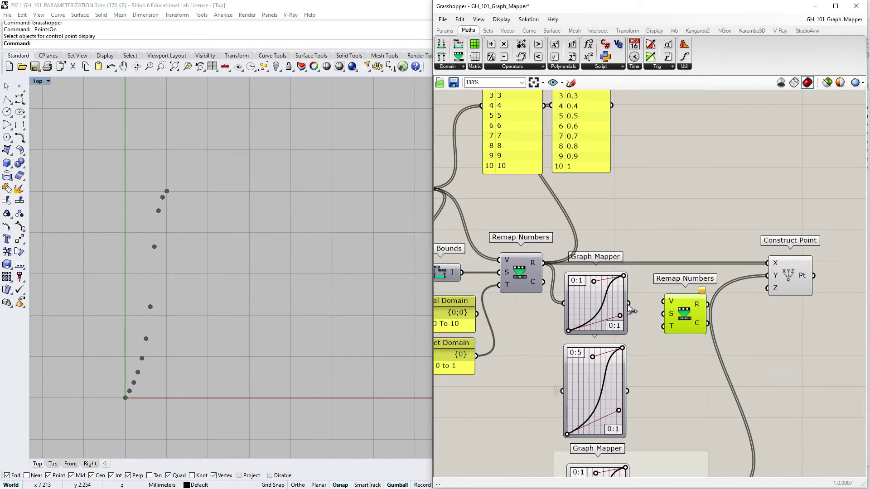
{"action": "left_click_drag", "start_coordinate": [628, 303], "coordinate": [689, 308]}
{"action": "mouse_move", "coordinate": [681, 319]}
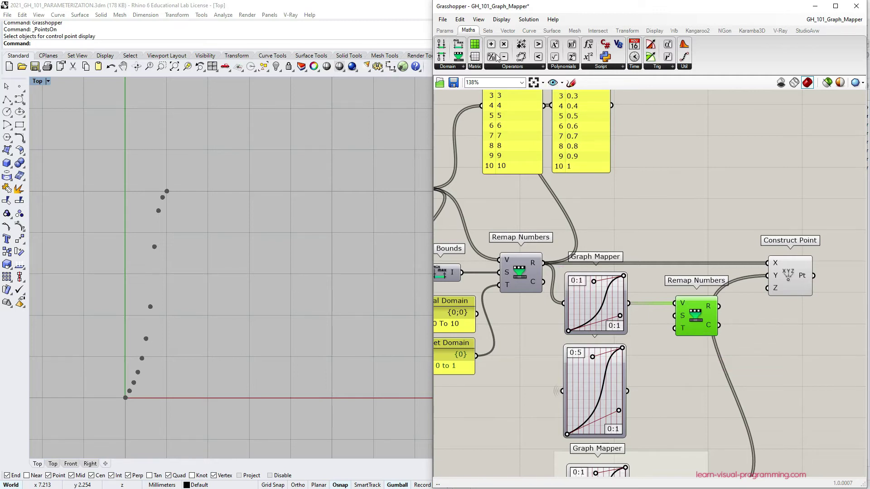
Add a Bounds component between the upper Graph Mapper and the second Remap Numbers, connected to the latter's source domain.
{"action": "left_click", "coordinate": [463, 68]}
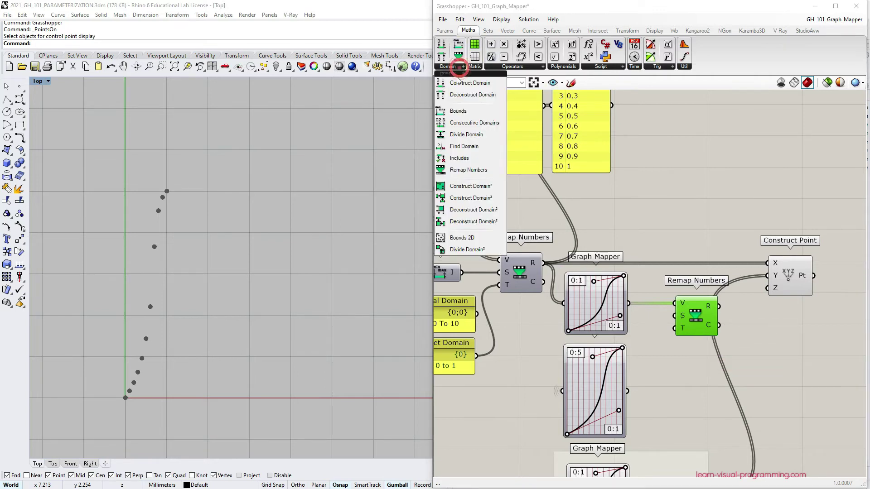
{"action": "left_click", "coordinate": [457, 115]}
{"action": "left_click", "coordinate": [655, 314]}
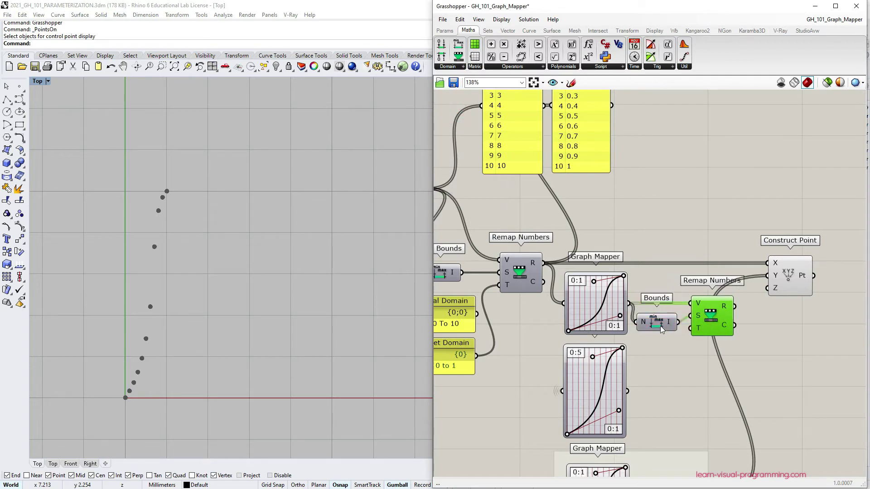
Feed a new panel containing 0 to 5 into the second Remap Numbers' target domain and its result into Construct Point's Y.
{"action": "mouse_move", "coordinate": [699, 334]}
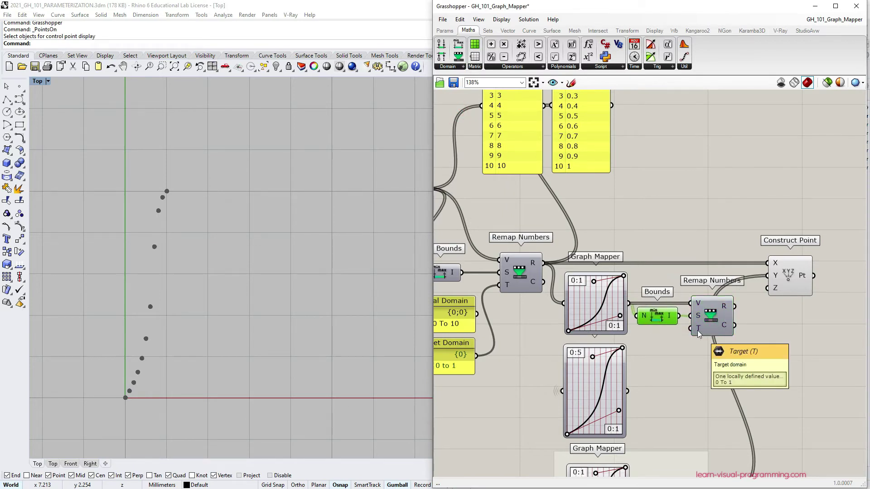
{"action": "double_click", "coordinate": [661, 365]}
{"action": "type", "text": "\"0"}
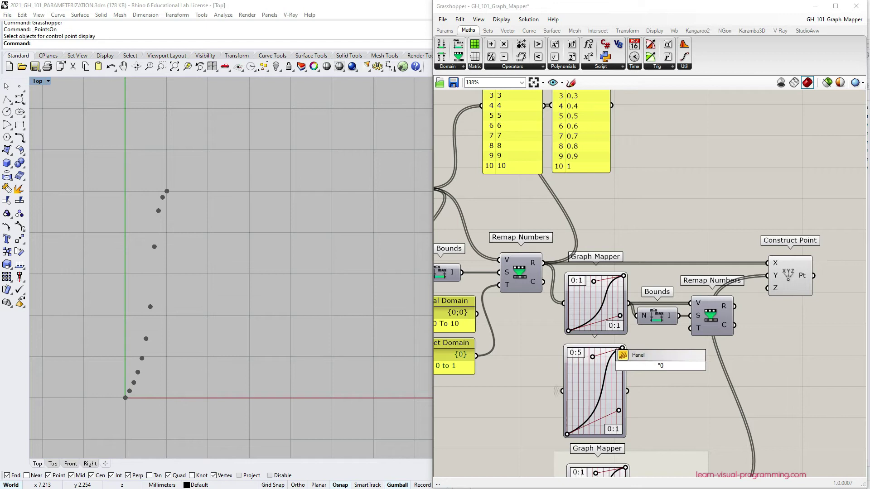
{"action": "type", "text": " to 5"}
{"action": "key", "text": "Return"}
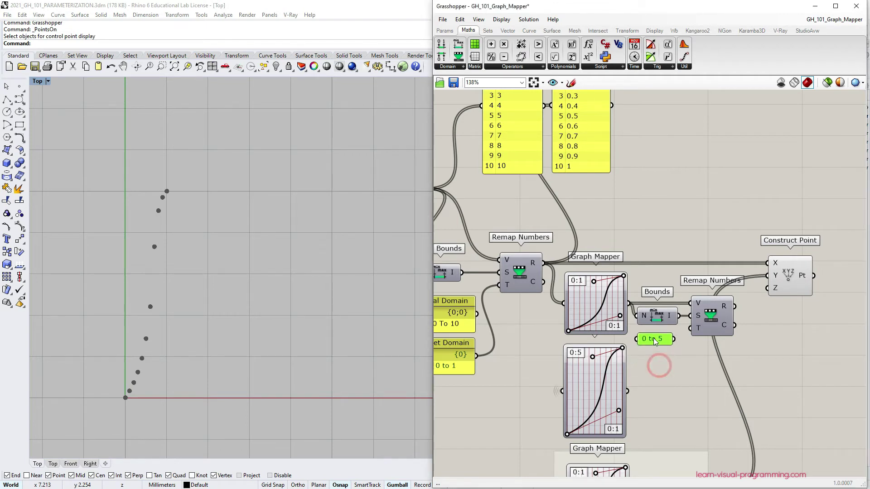
{"action": "left_click_drag", "start_coordinate": [674, 338], "coordinate": [690, 328]}
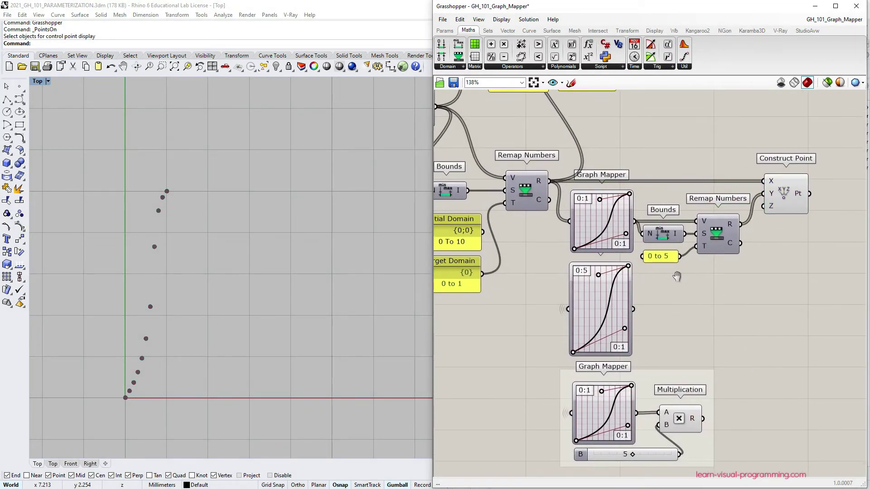
Change the second Remap Numbers' target domain panel to 2 to 7.
{"action": "right_click_drag", "start_coordinate": [677, 276], "coordinate": [669, 274]}
{"action": "double_click", "coordinate": [653, 253]}
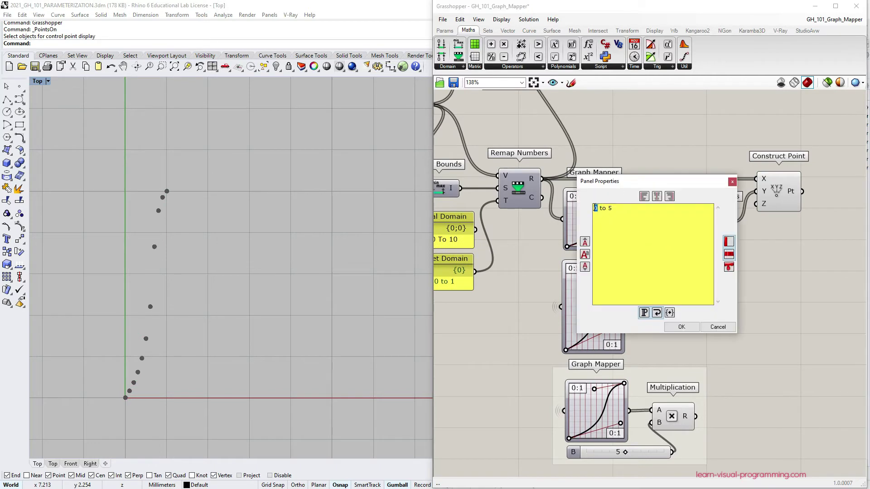
{"action": "type", "text": "2"}
{"action": "double_click", "coordinate": [610, 209]}
{"action": "type", "text": "7"}
{"action": "left_click", "coordinate": [681, 326]}
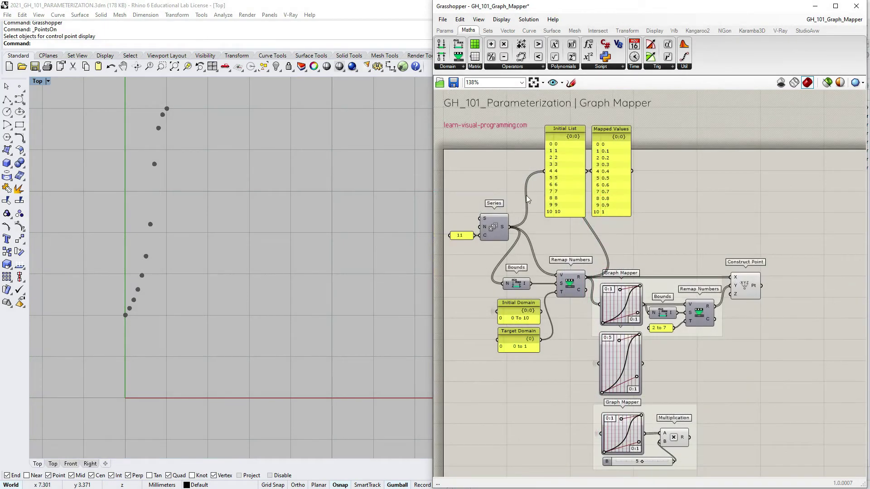
Place a Range component from the Sequence group above the Series component.
{"action": "left_click", "coordinate": [487, 31]}
{"action": "left_click", "coordinate": [528, 67]}
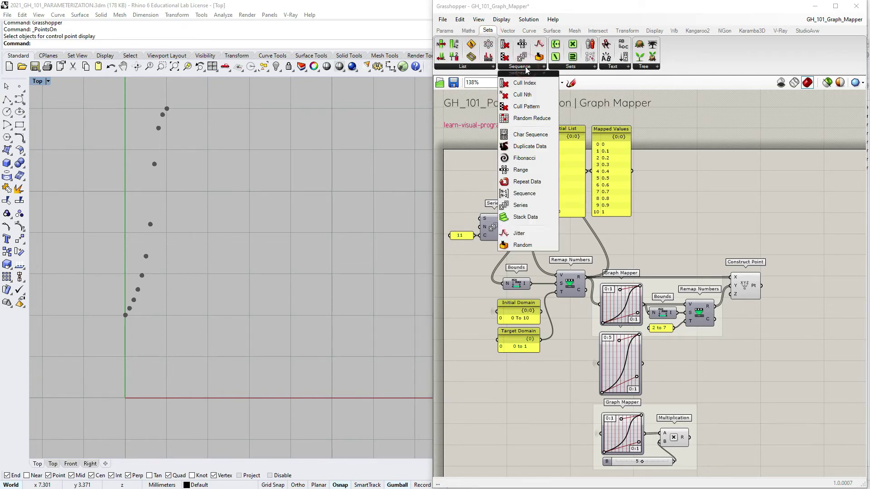
{"action": "left_click", "coordinate": [527, 175]}
{"action": "left_click", "coordinate": [495, 174]}
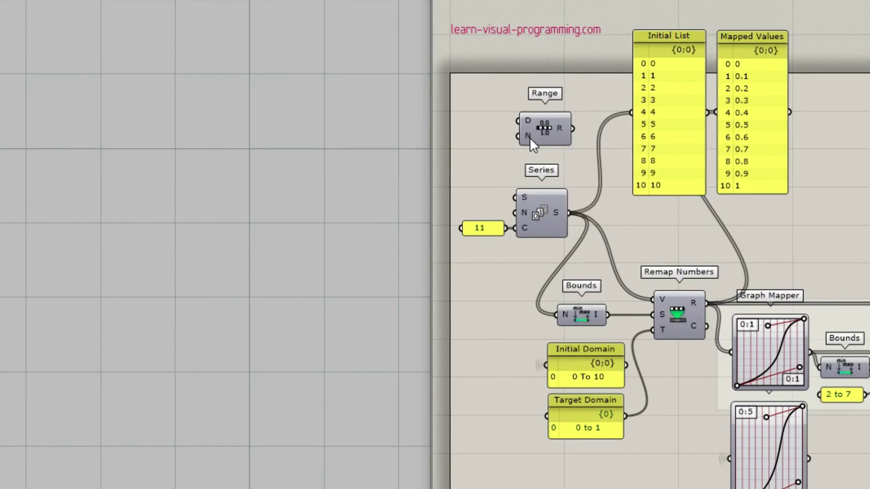
Transfer all of the Series output wires to the Range output and delete the Series component with its count panel.
{"action": "mouse_move", "coordinate": [561, 127]}
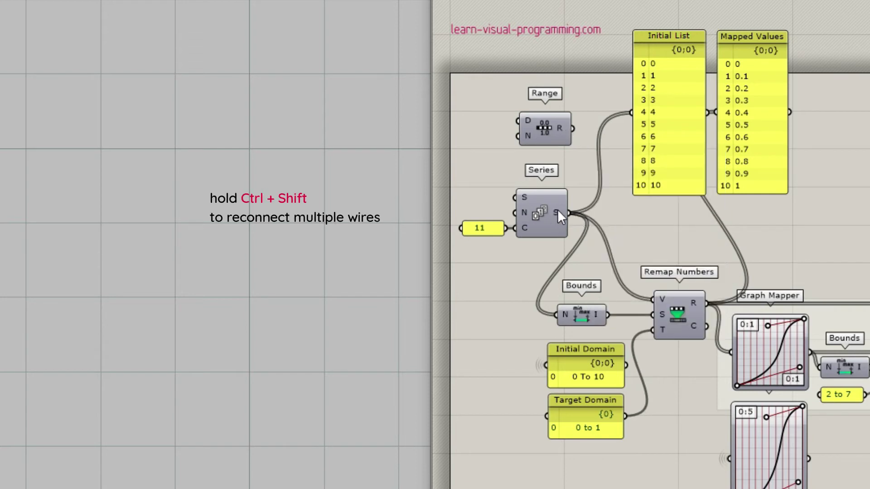
{"action": "left_click_drag", "start_coordinate": [570, 211], "coordinate": [566, 243], "text": "ctrl+shift"}
{"action": "left_click", "coordinate": [534, 219]}
{"action": "left_click", "coordinate": [488, 229], "text": "shift"}
{"action": "key", "text": "Delete"}
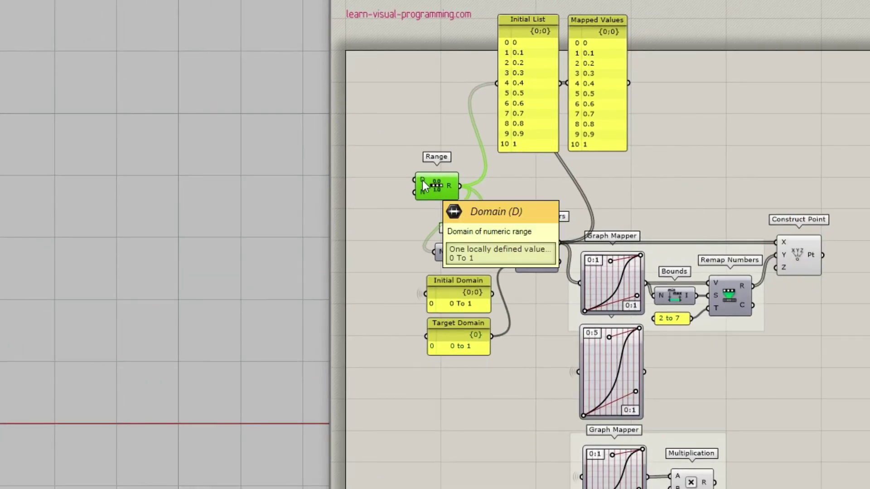
Add a panel containing the domain 3 to 8 near the Range component.
{"action": "left_click", "coordinate": [391, 229]}
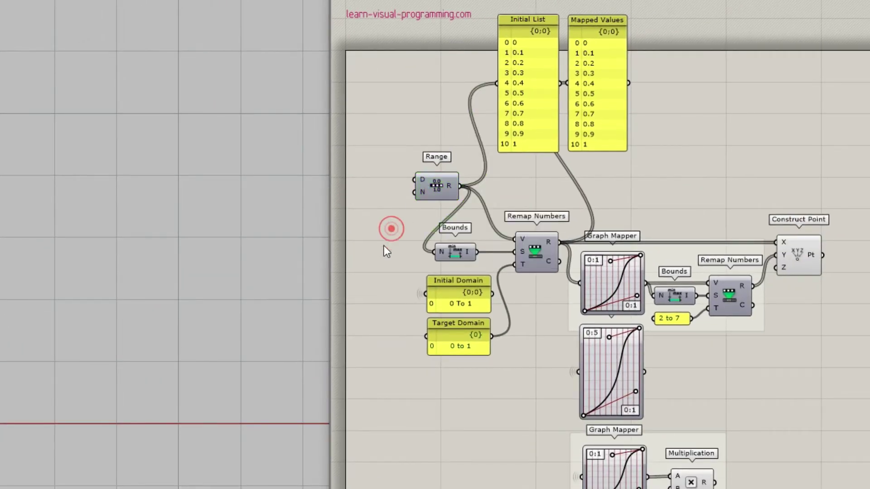
{"action": "double_click", "coordinate": [381, 255]}
{"action": "type", "text": "\""}
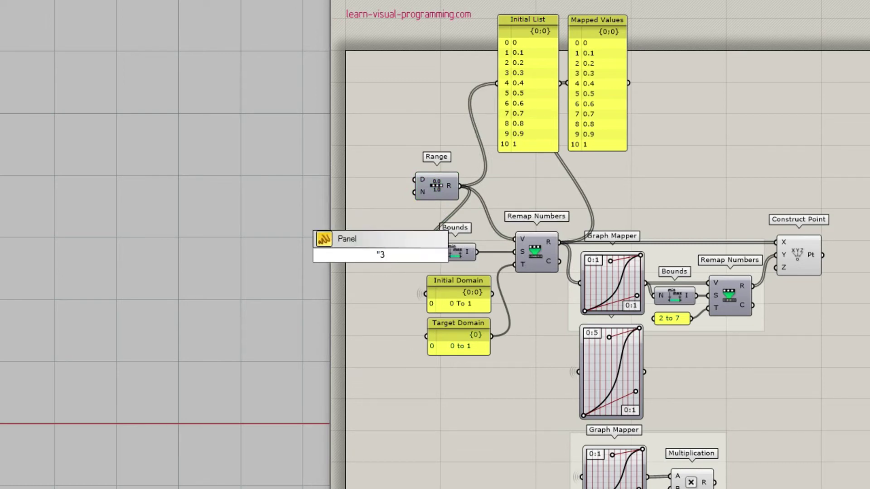
{"action": "type", "text": "3 to 8"}
{"action": "key", "text": "Return"}
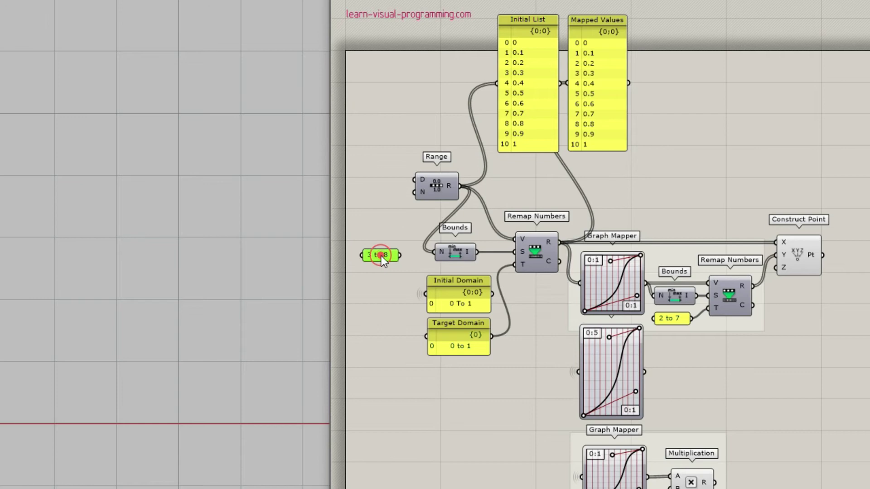
Name the 3 to 8 panel X Domain, connect it to Range's domain input, and check the Initial List panel.
{"action": "right_click", "coordinate": [381, 259]}
{"action": "left_click", "coordinate": [419, 237]}
{"action": "type", "text": "X Domain"}
{"action": "key", "text": "Return"}
{"action": "left_click_drag", "start_coordinate": [381, 265], "coordinate": [396, 186]}
{"action": "left_click", "coordinate": [398, 204]}
{"action": "left_click", "coordinate": [524, 93]}
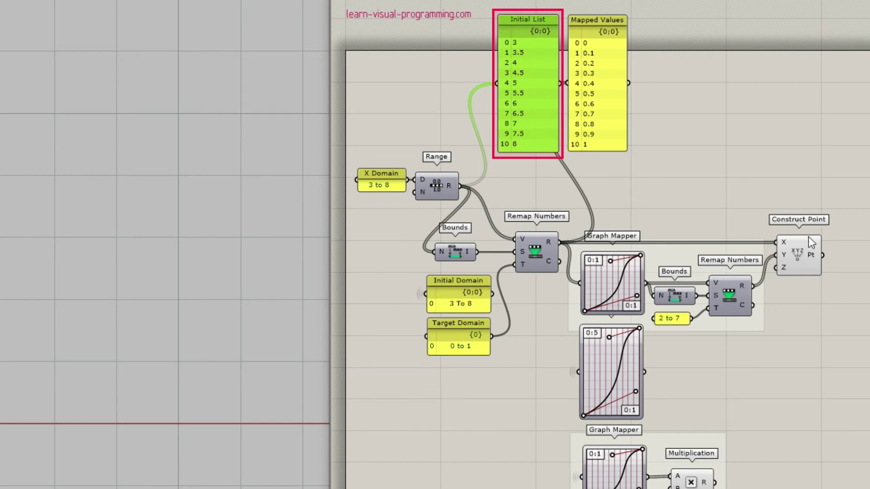
Move Construct Point up, feed the Range output into its X, and reshape the upper Graph Mapper's curve with its upper Bezier handle.
{"action": "left_click_drag", "start_coordinate": [808, 237], "coordinate": [805, 180]}
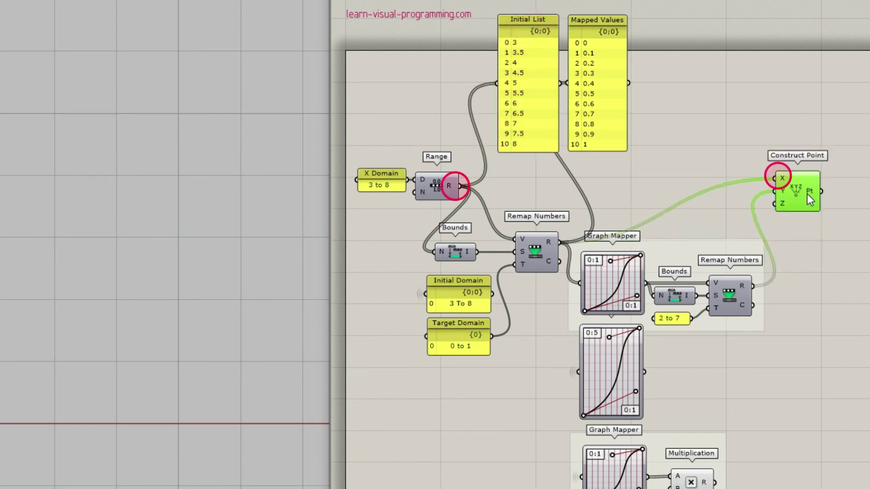
{"action": "left_click_drag", "start_coordinate": [461, 186], "coordinate": [777, 179]}
{"action": "right_click_drag", "start_coordinate": [385, 237], "coordinate": [287, 280]}
{"action": "scroll", "coordinate": [287, 280], "scroll_direction": "down", "scroll_amount": 2}
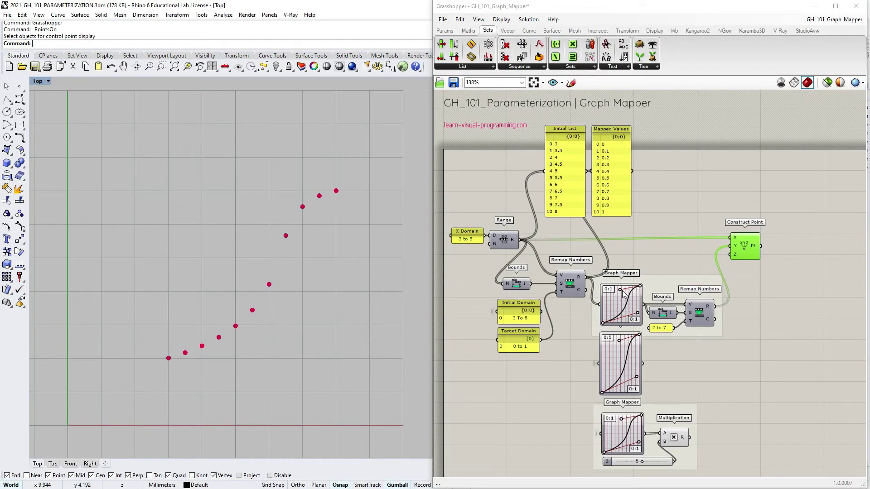
{"action": "mouse_move", "coordinate": [623, 294]}
{"action": "left_mouse_down"}
{"action": "mouse_move", "coordinate": [634, 308]}
{"action": "mouse_move", "coordinate": [627, 300]}
{"action": "left_mouse_up"}
Feed a panel containing 50 into Range's steps input and reshape the upper Graph Mapper's Bezier curve.
{"action": "mouse_move", "coordinate": [496, 244]}
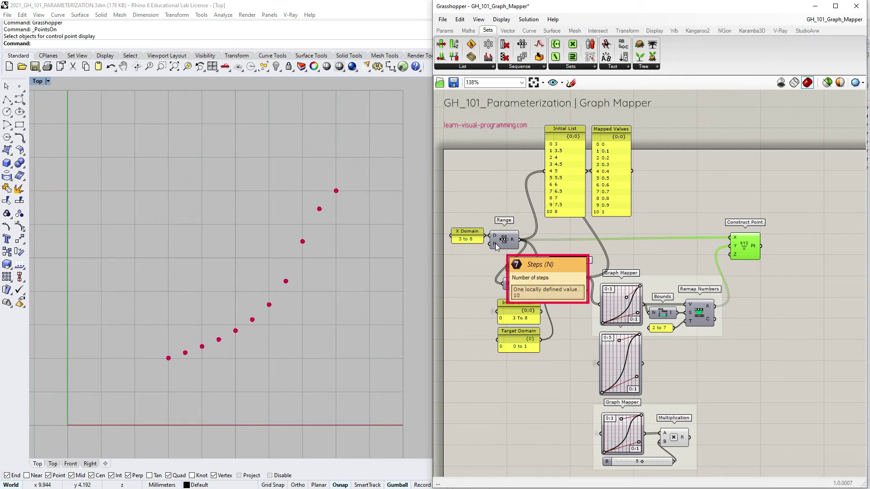
{"action": "double_click", "coordinate": [472, 278]}
{"action": "type", "text": "Panel"}
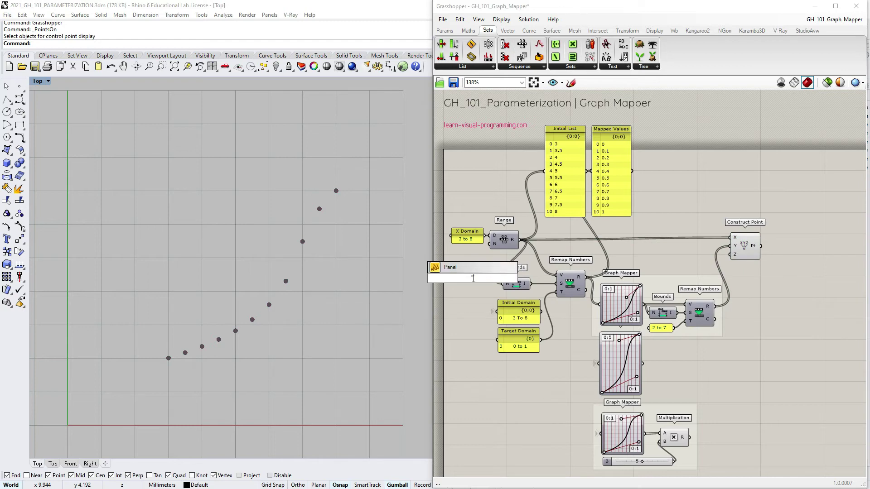
{"action": "type", "text": "50"}
{"action": "key", "text": "Return"}
{"action": "left_click_drag", "start_coordinate": [491, 249], "coordinate": [471, 255]}
{"action": "left_click_drag", "start_coordinate": [626, 298], "coordinate": [628, 315]}
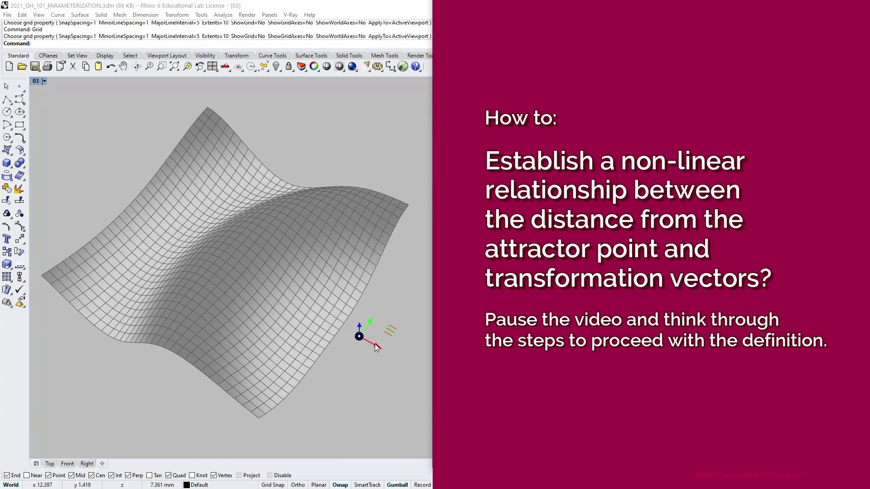
Move the attractor point across the mesh surface in the Rhino viewport, then deselect it.
{"action": "left_click_drag", "start_coordinate": [374, 344], "coordinate": [319, 330]}
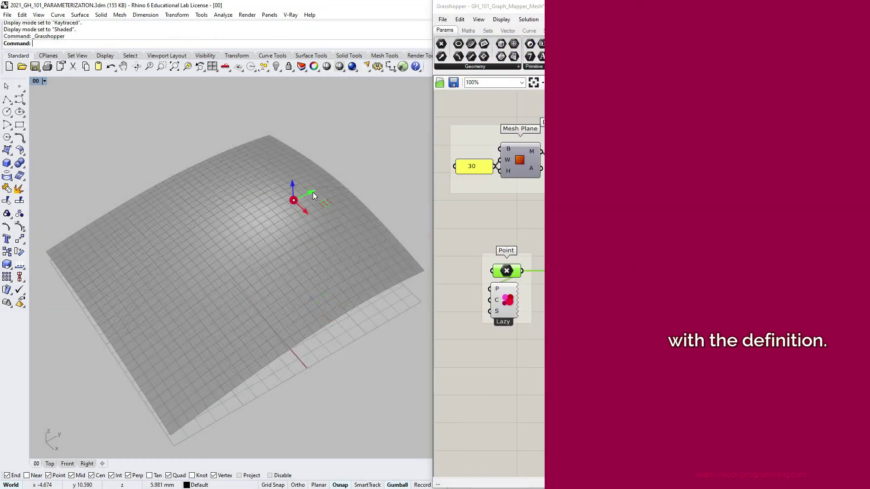
{"action": "mouse_move", "coordinate": [301, 194]}
{"action": "left_mouse_down"}
{"action": "mouse_move", "coordinate": [216, 202]}
{"action": "mouse_move", "coordinate": [309, 184]}
{"action": "left_mouse_up"}
{"action": "left_click", "coordinate": [800, 226]}
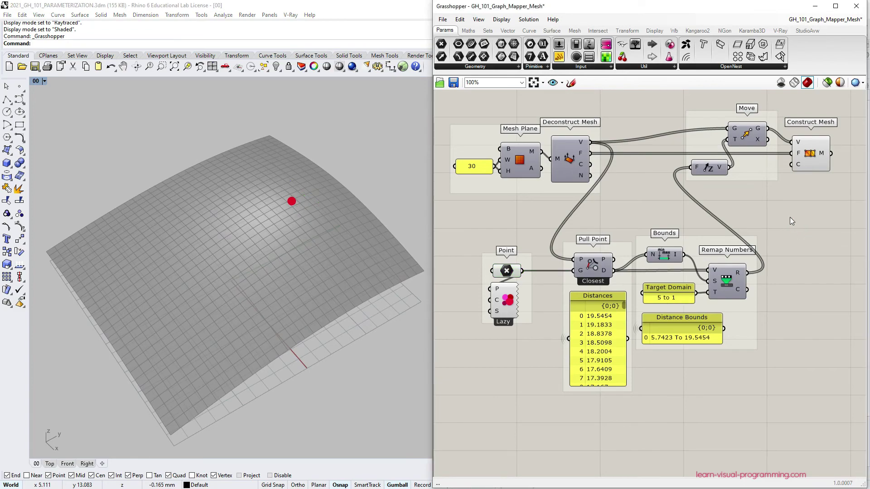
Shift the Move group and Construct Mesh away from Remap Numbers to make room between them.
{"action": "scroll", "coordinate": [790, 216], "scroll_direction": "down", "scroll_amount": 2}
{"action": "left_click_drag", "start_coordinate": [594, 130], "coordinate": [772, 236]}
{"action": "left_click_drag", "start_coordinate": [680, 192], "coordinate": [819, 192]}
{"action": "right_click_drag", "start_coordinate": [797, 239], "coordinate": [728, 253]}
{"action": "scroll", "coordinate": [715, 252], "scroll_direction": "down", "scroll_amount": 1}
{"action": "left_click", "coordinate": [683, 289]}
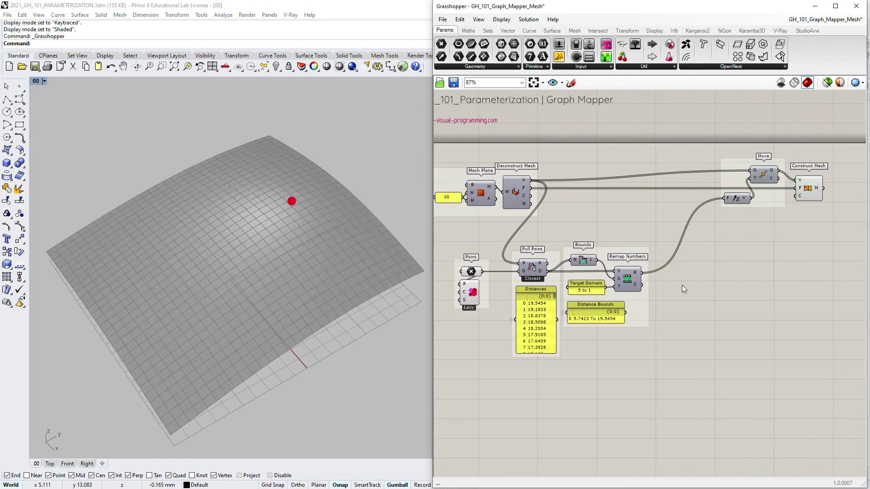
Add a compact Graph Mapper after Remap Numbers and set its graph type to Sine.
{"action": "left_click", "coordinate": [592, 68]}
{"action": "left_click", "coordinate": [576, 175]}
{"action": "left_click", "coordinate": [704, 275]}
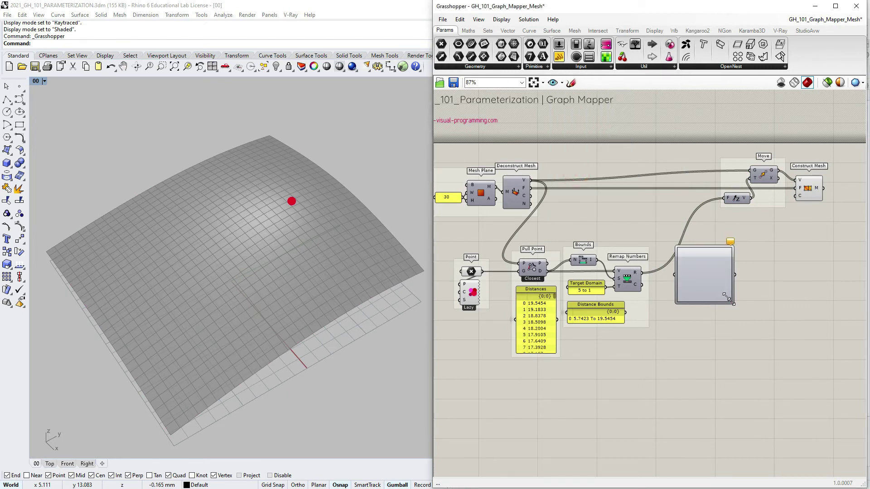
{"action": "left_click_drag", "start_coordinate": [734, 302], "coordinate": [691, 257]}
{"action": "scroll", "coordinate": [692, 262], "scroll_direction": "up", "scroll_amount": 3}
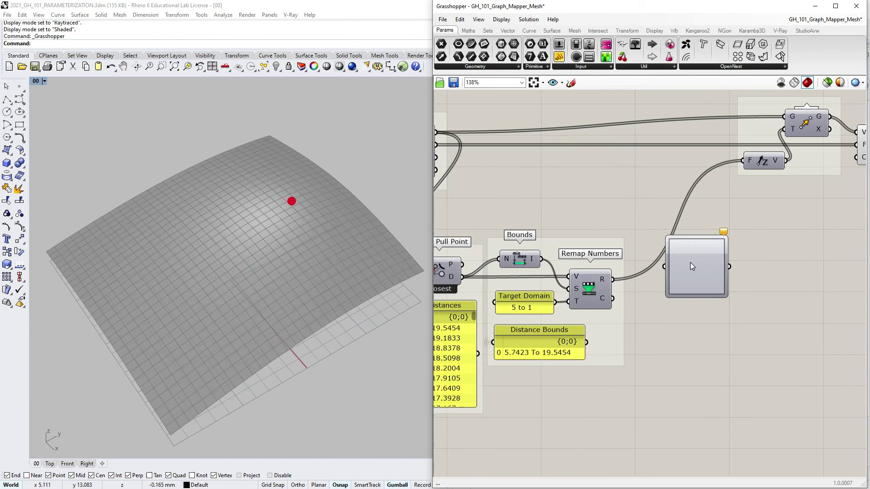
{"action": "right_click", "coordinate": [690, 263]}
{"action": "mouse_move", "coordinate": [741, 386]}
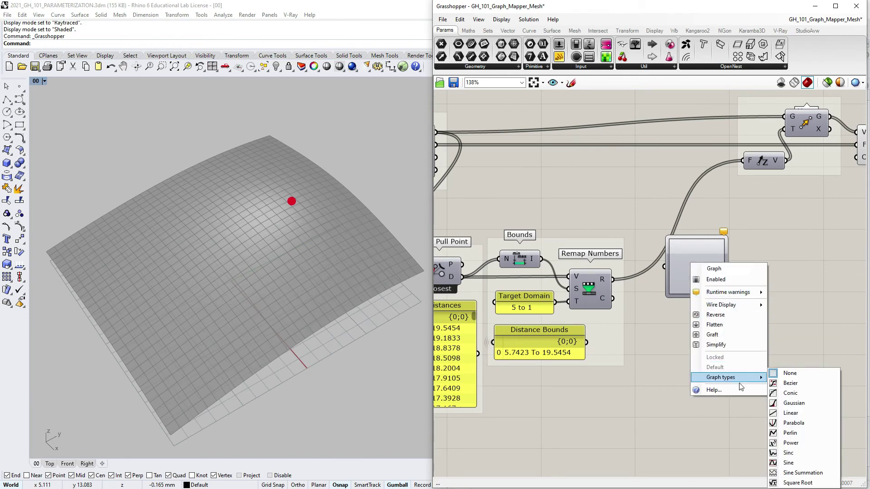
{"action": "left_click", "coordinate": [789, 464]}
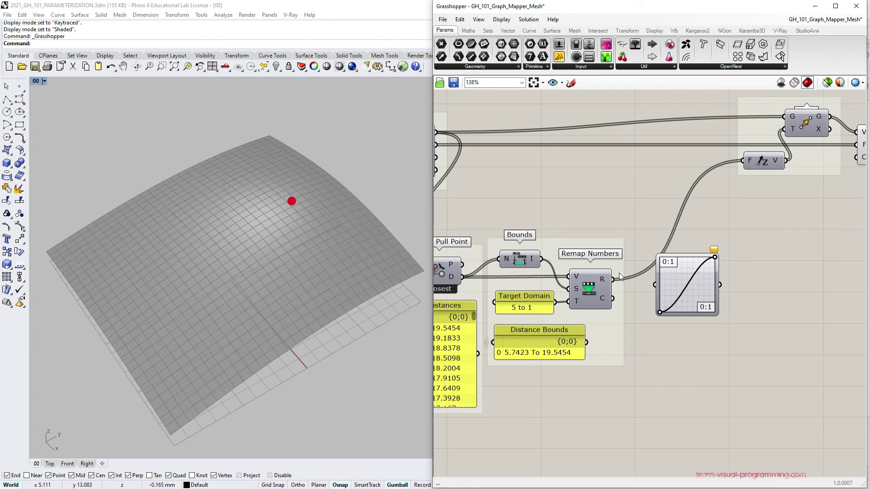
Set the Target Domain panel to 0 to 1.
{"action": "double_click", "coordinate": [530, 308]}
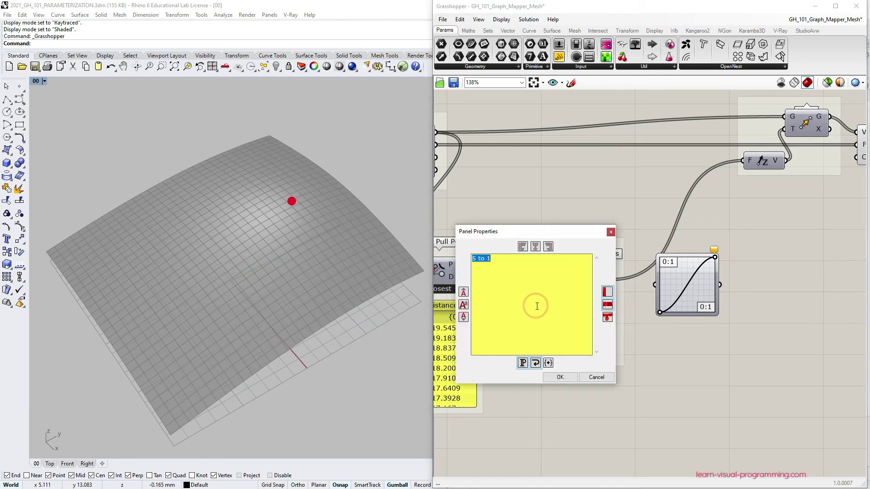
{"action": "double_click", "coordinate": [474, 258]}
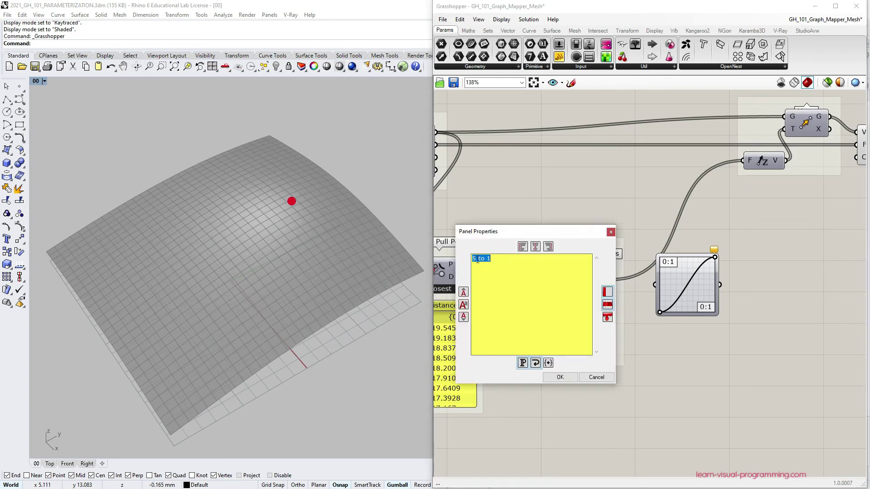
{"action": "left_click", "coordinate": [567, 375]}
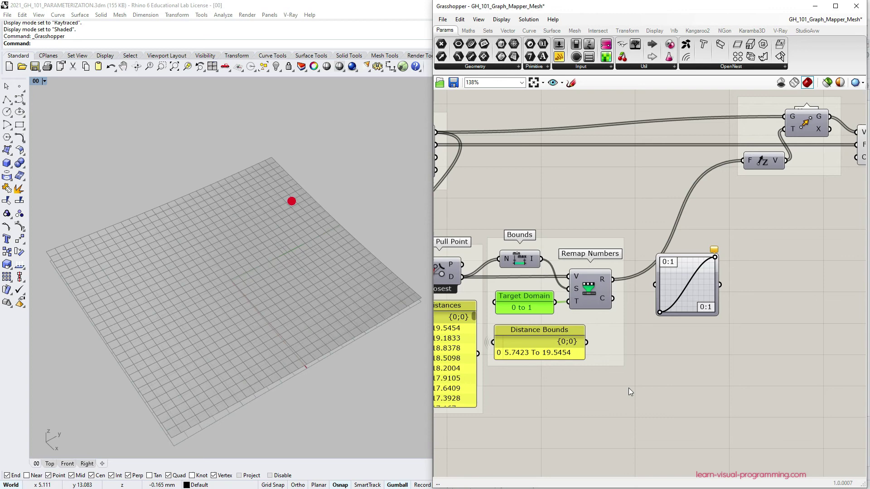
Route the Remap Numbers result through the Graph Mapper into Unit Z's factor input and view the mesh from the side.
{"action": "left_click_drag", "start_coordinate": [612, 280], "coordinate": [743, 160]}
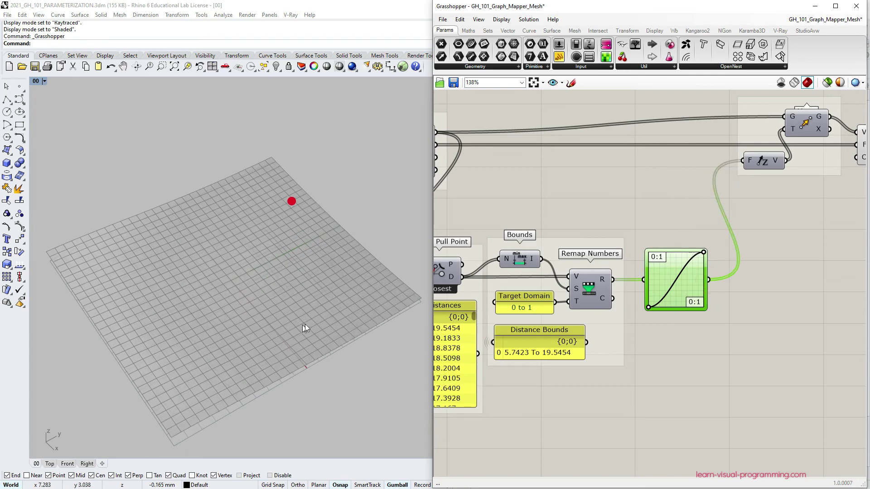
{"action": "right_click_drag", "start_coordinate": [302, 325], "coordinate": [283, 274]}
{"action": "left_click", "coordinate": [765, 322]}
{"action": "right_click_drag", "start_coordinate": [765, 322], "coordinate": [703, 320]}
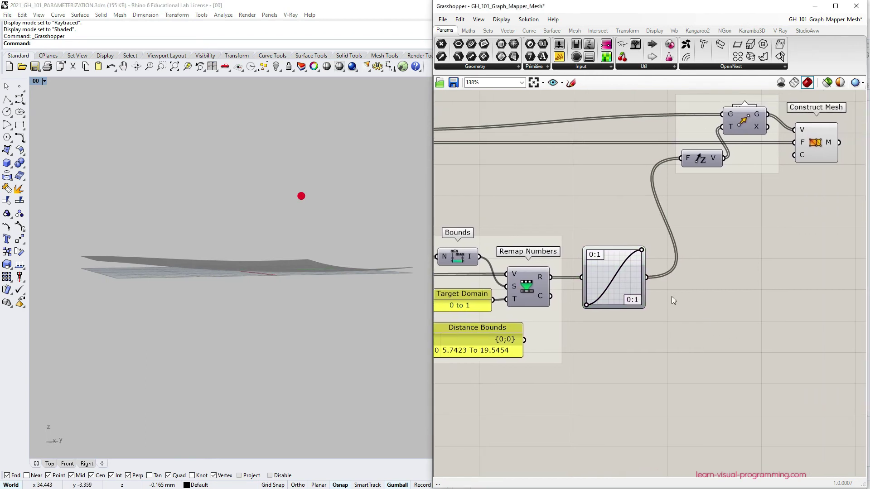
Add a second Remap Numbers component after the Graph Mapper and connect the Graph Mapper output to its value input.
{"action": "left_click", "coordinate": [468, 30]}
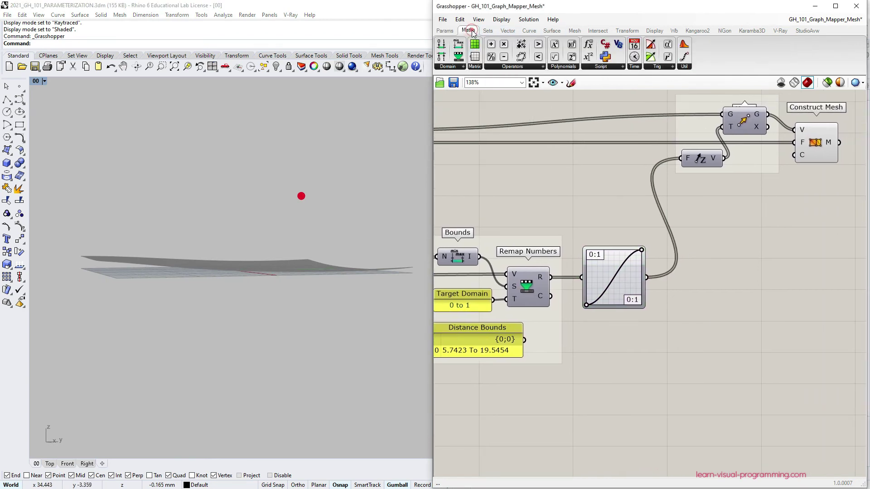
{"action": "left_click", "coordinate": [456, 68]}
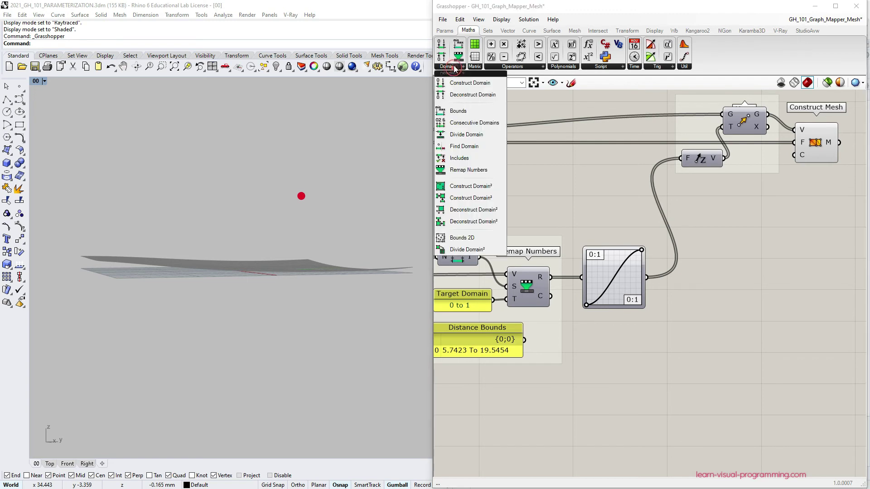
{"action": "left_click", "coordinate": [453, 174]}
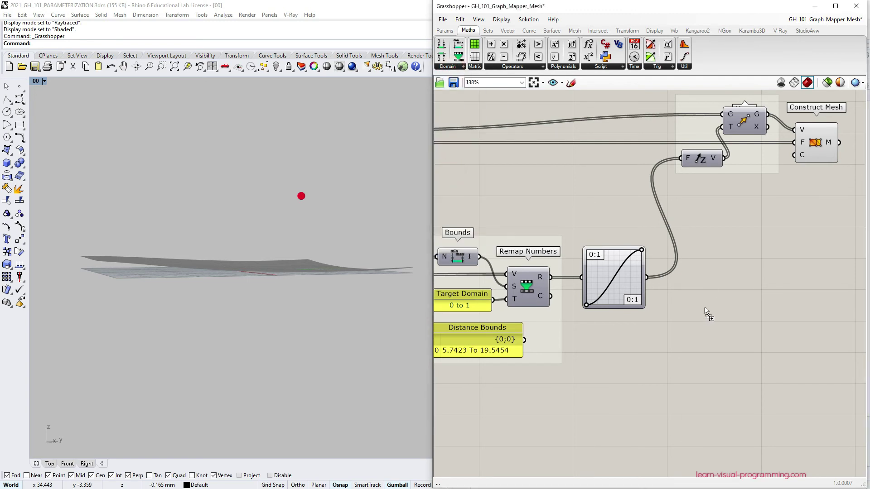
{"action": "left_click", "coordinate": [704, 307]}
{"action": "right_click_drag", "start_coordinate": [738, 342], "coordinate": [710, 342]}
{"action": "left_click_drag", "start_coordinate": [619, 278], "coordinate": [701, 297]}
Feed a panel containing 2 to 7 into the second Remap Numbers' target domain and connect its result to Unit Z.
{"action": "mouse_move", "coordinate": [687, 288]}
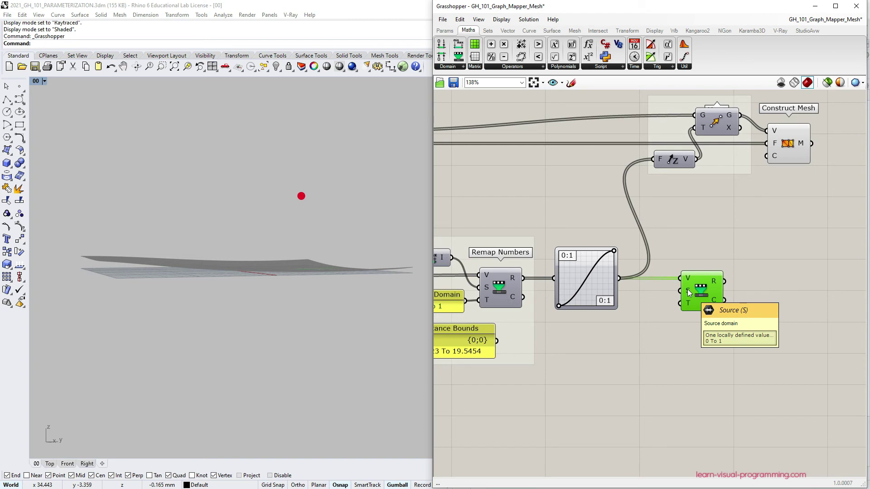
{"action": "mouse_move", "coordinate": [688, 303]}
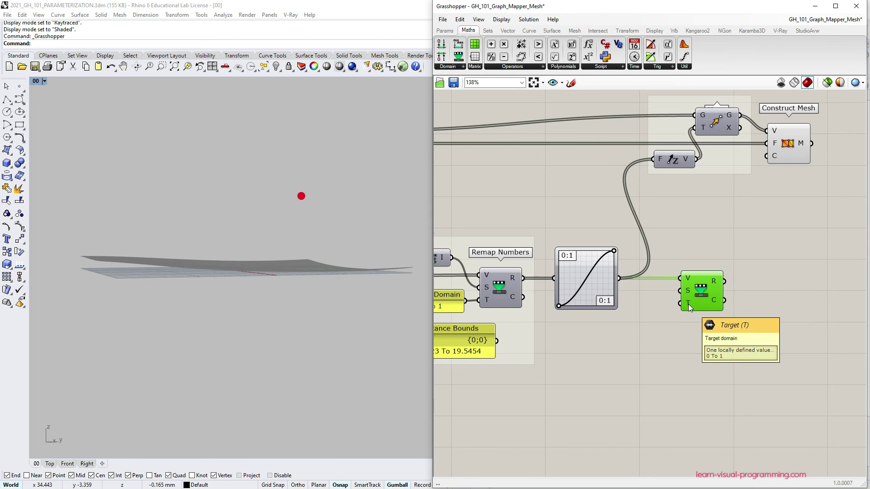
{"action": "double_click", "coordinate": [637, 353]}
{"action": "type", "text": "\" 2 to "}
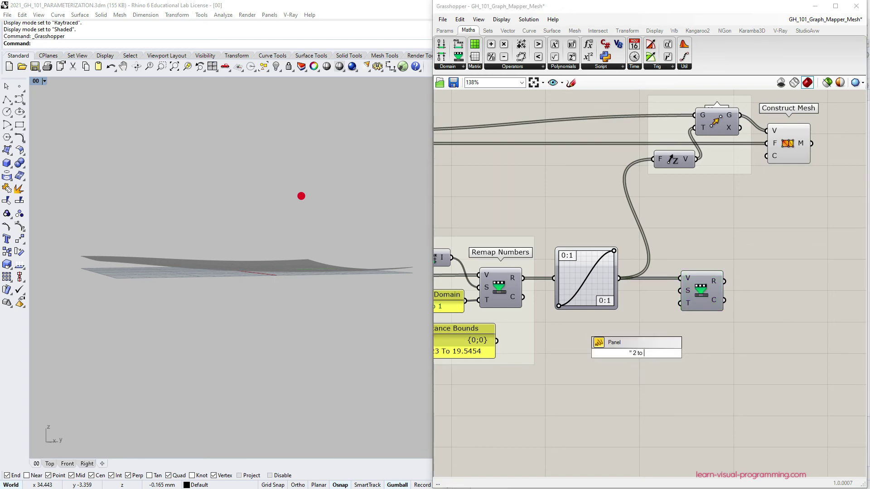
{"action": "type", "text": "7"}
{"action": "key", "text": "Return"}
{"action": "left_click_drag", "start_coordinate": [657, 353], "coordinate": [658, 328]}
{"action": "left_click_drag", "start_coordinate": [724, 281], "coordinate": [653, 160]}
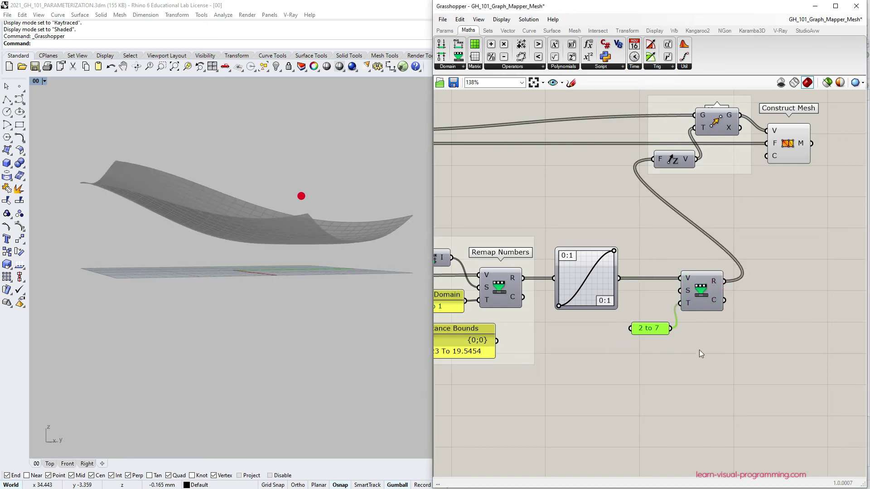
Increase the Sine graph's frequency with its upper handle to add more waves to the mesh.
{"action": "mouse_move", "coordinate": [252, 186]}
{"action": "right_mouse_down"}
{"action": "mouse_move", "coordinate": [294, 198]}
{"action": "mouse_move", "coordinate": [245, 227]}
{"action": "mouse_move", "coordinate": [210, 213]}
{"action": "right_mouse_up"}
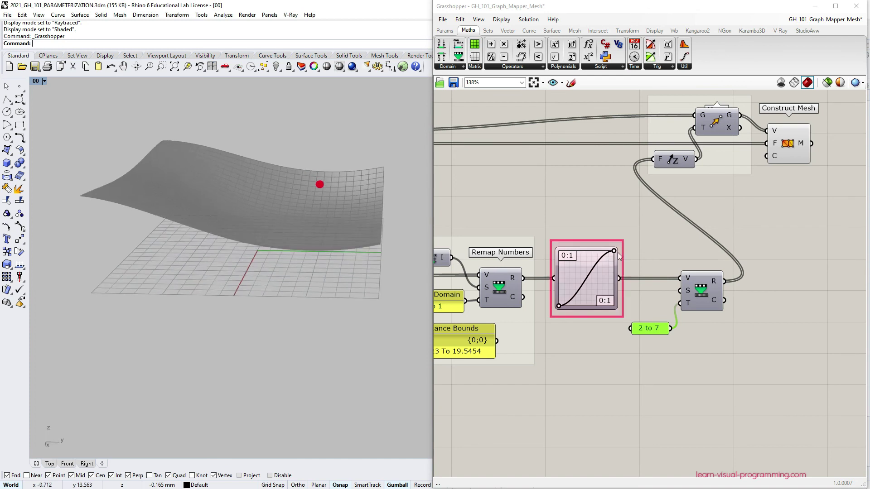
{"action": "left_click_drag", "start_coordinate": [614, 250], "coordinate": [572, 251]}
{"action": "right_click_drag", "start_coordinate": [319, 192], "coordinate": [336, 228]}
{"action": "mouse_move", "coordinate": [571, 251]}
{"action": "left_mouse_down"}
{"action": "mouse_move", "coordinate": [584, 253]}
{"action": "mouse_move", "coordinate": [574, 254]}
{"action": "left_mouse_up"}
Move the second Remap Numbers closer to the Graph Mapper and group both with the 2 to 7 panel.
{"action": "left_click_drag", "start_coordinate": [706, 300], "coordinate": [651, 317], "text": "shift"}
{"action": "left_click_drag", "start_coordinate": [492, 220], "coordinate": [693, 349]}
{"action": "key", "text": "ctrl+g"}
{"action": "left_click", "coordinate": [778, 309]}
{"action": "right_click_drag", "start_coordinate": [777, 309], "coordinate": [851, 308]}
{"action": "scroll", "coordinate": [663, 247], "scroll_direction": "down", "scroll_amount": 2}
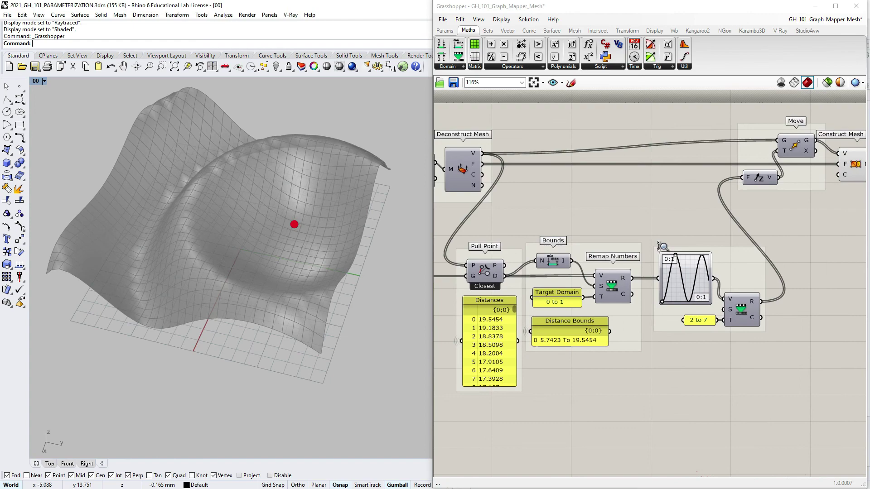
{"action": "scroll", "coordinate": [663, 247], "scroll_direction": "down", "scroll_amount": 2}
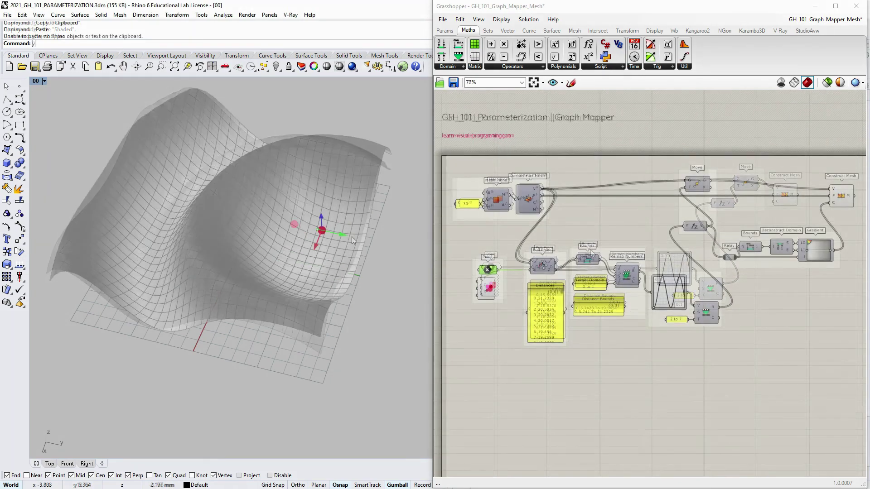
Select the attractor Point, shift it slightly in the viewport, and tighten the Sine graph's waves with its handle.
{"action": "left_click_drag", "start_coordinate": [349, 237], "coordinate": [369, 241]}
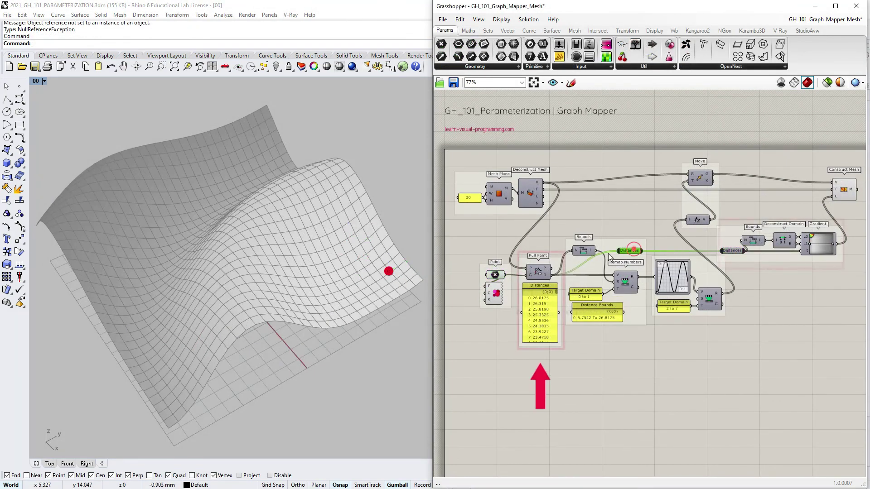
{"action": "left_click", "coordinate": [496, 274]}
{"action": "mouse_move", "coordinate": [403, 263]}
{"action": "left_mouse_down"}
{"action": "mouse_move", "coordinate": [229, 333]}
{"action": "mouse_move", "coordinate": [404, 263]}
{"action": "left_mouse_up"}
{"action": "left_click_drag", "start_coordinate": [666, 265], "coordinate": [662, 265]}
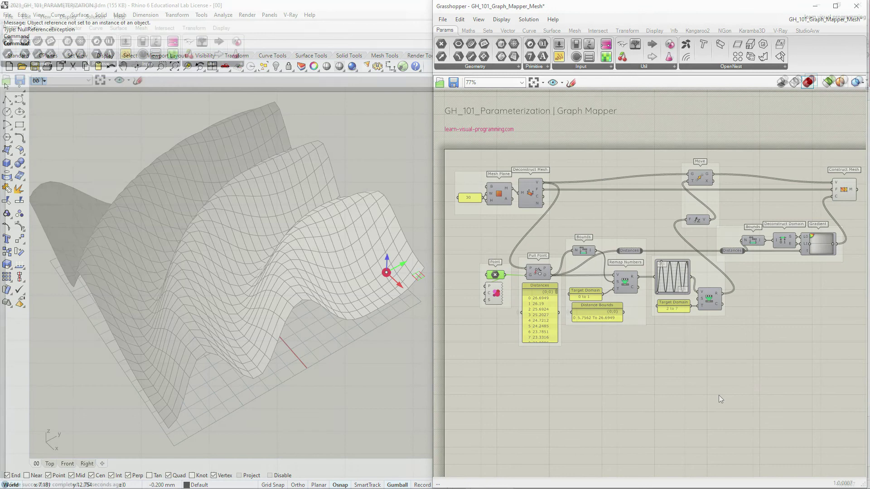